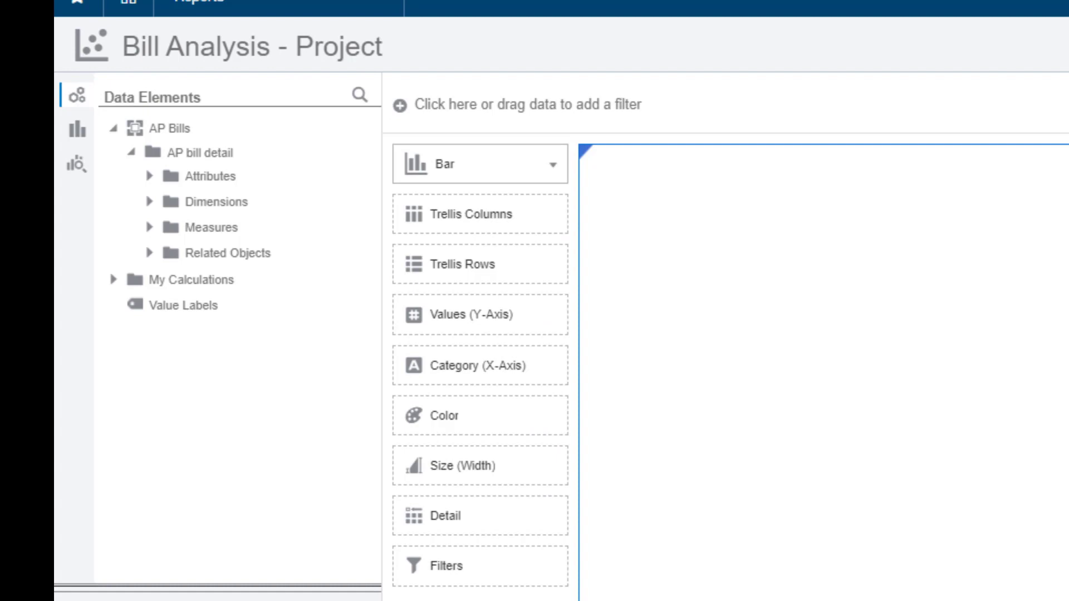
# Build a bar chart on the empty canvas with Billed Amount CYtD as values and Location name [AP bill detail] as category.
pyautogui.click(151, 176)
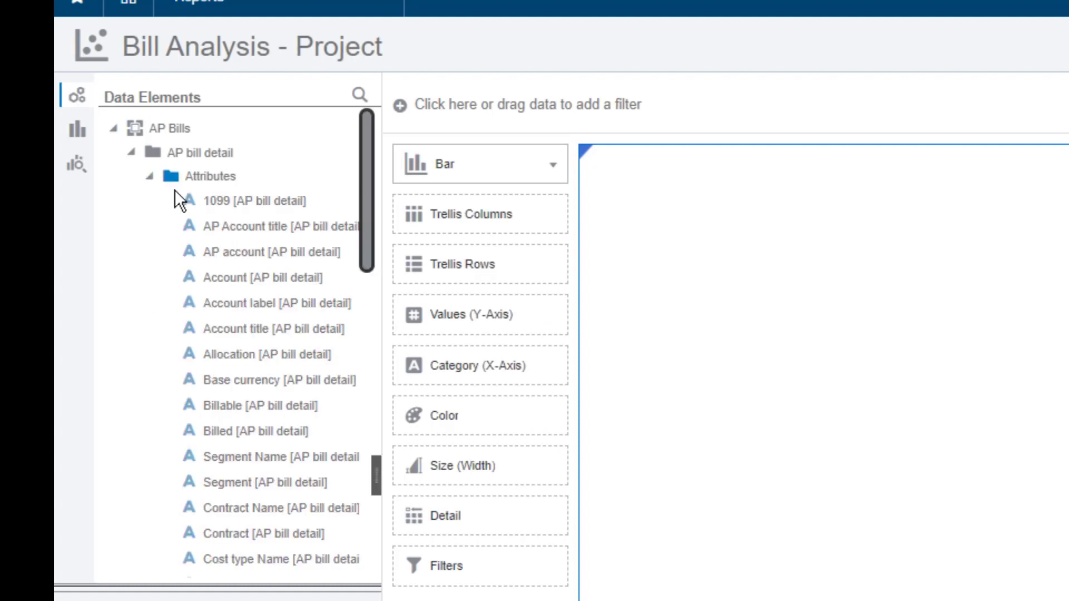
pyautogui.click(221, 207)
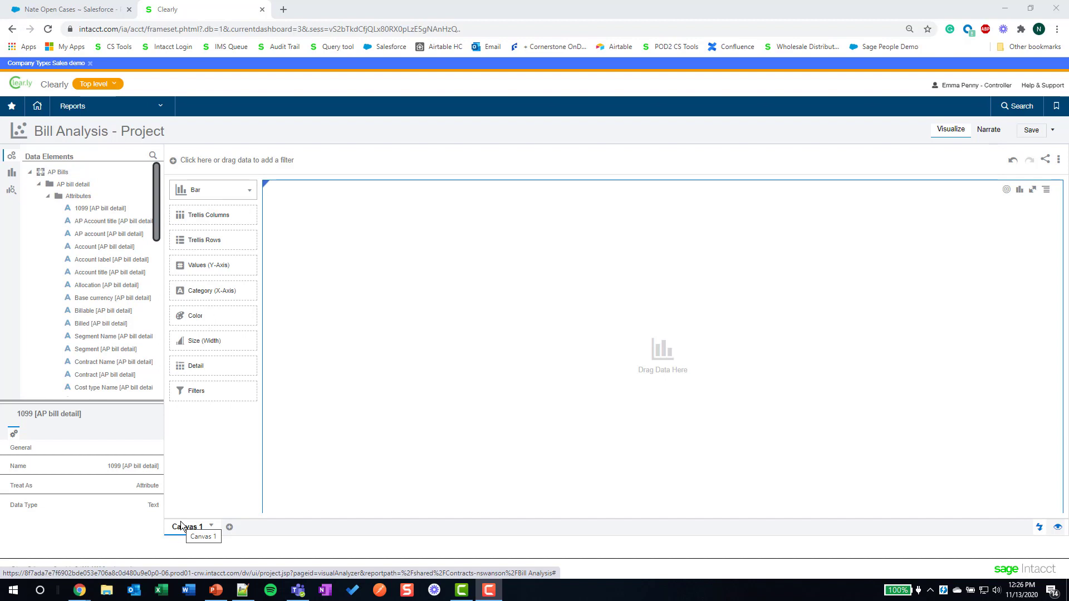
pyautogui.scroll(-8, 76, 311)
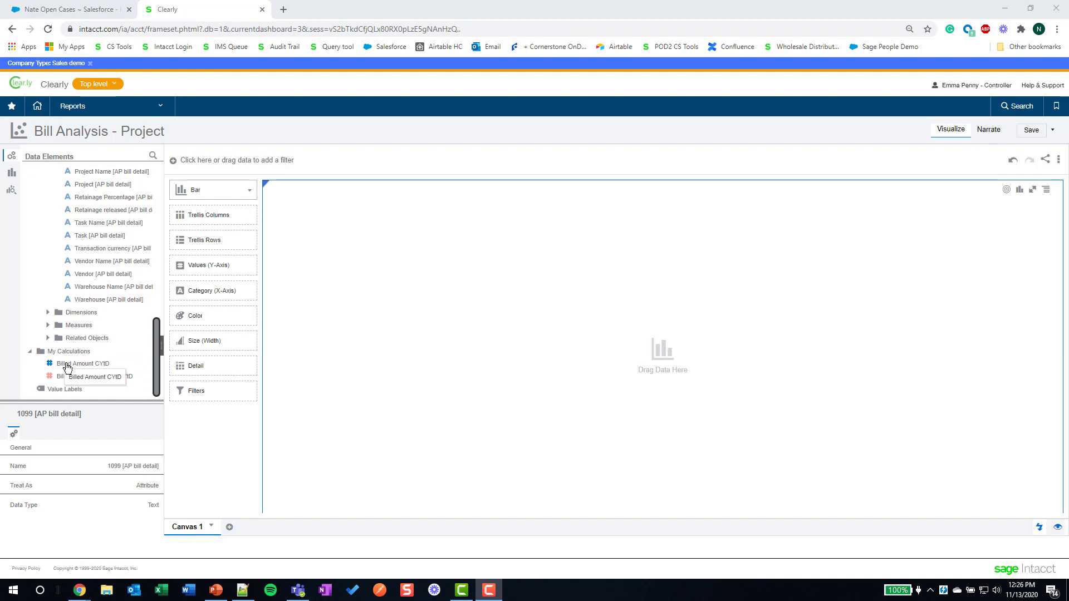
pyautogui.moveTo(67, 369); pyautogui.dragTo(450, 348)
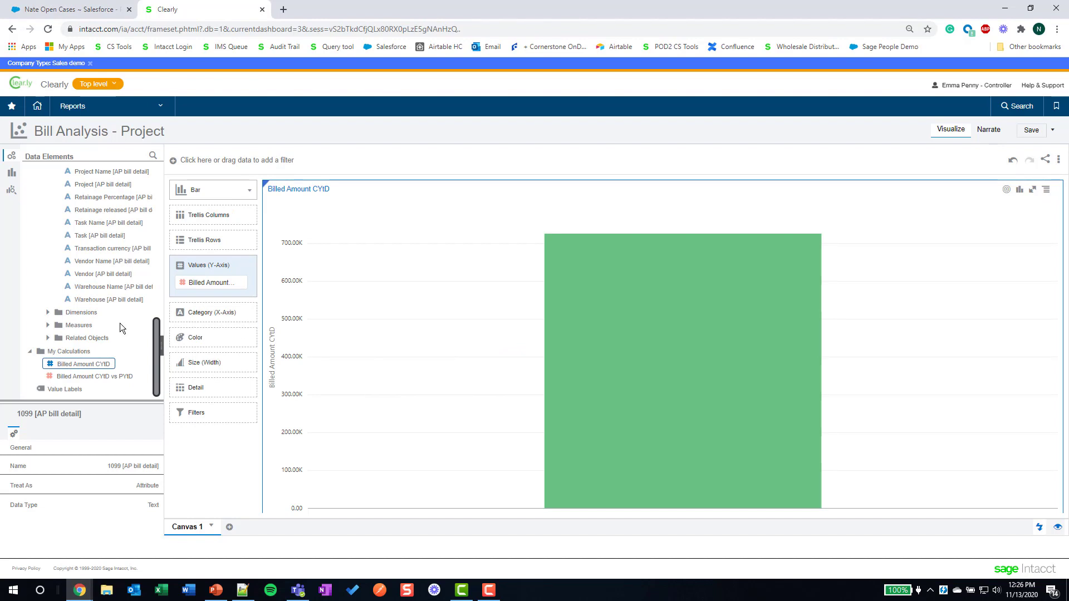
pyautogui.scroll(3, 93, 319)
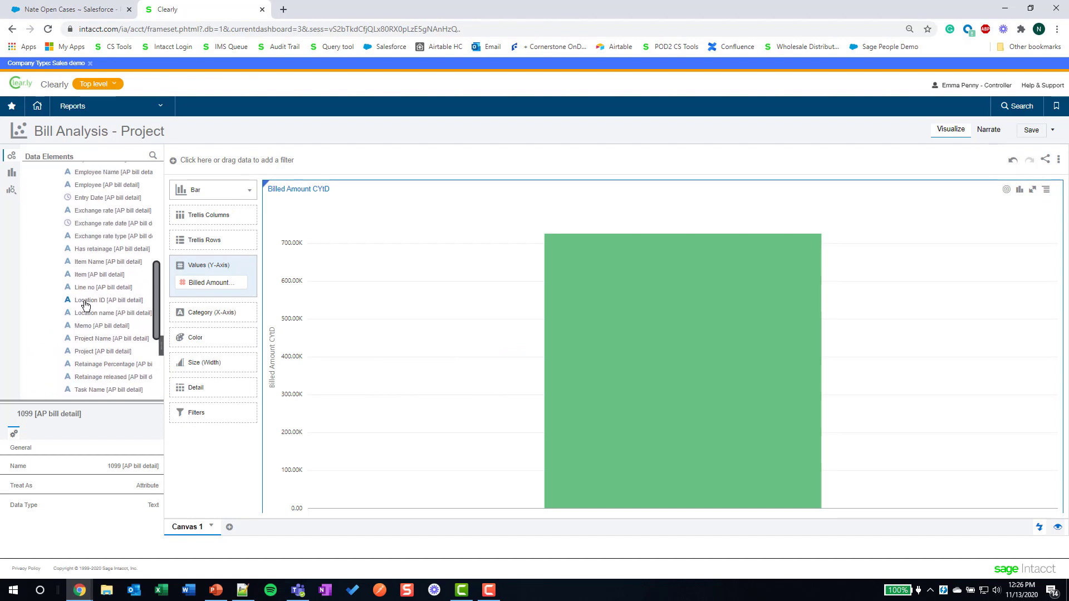
pyautogui.moveTo(86, 316); pyautogui.dragTo(209, 317)
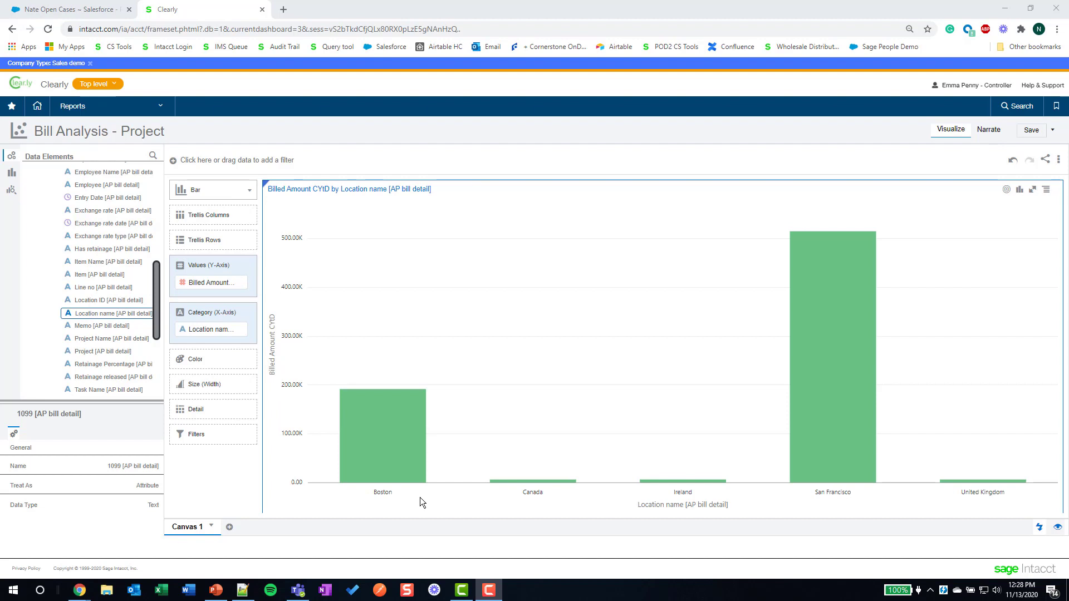
# Change the chart type to Horizontal Bar and sort the locations by Billed Amount CYtD High to Low.
pyautogui.click(249, 195)
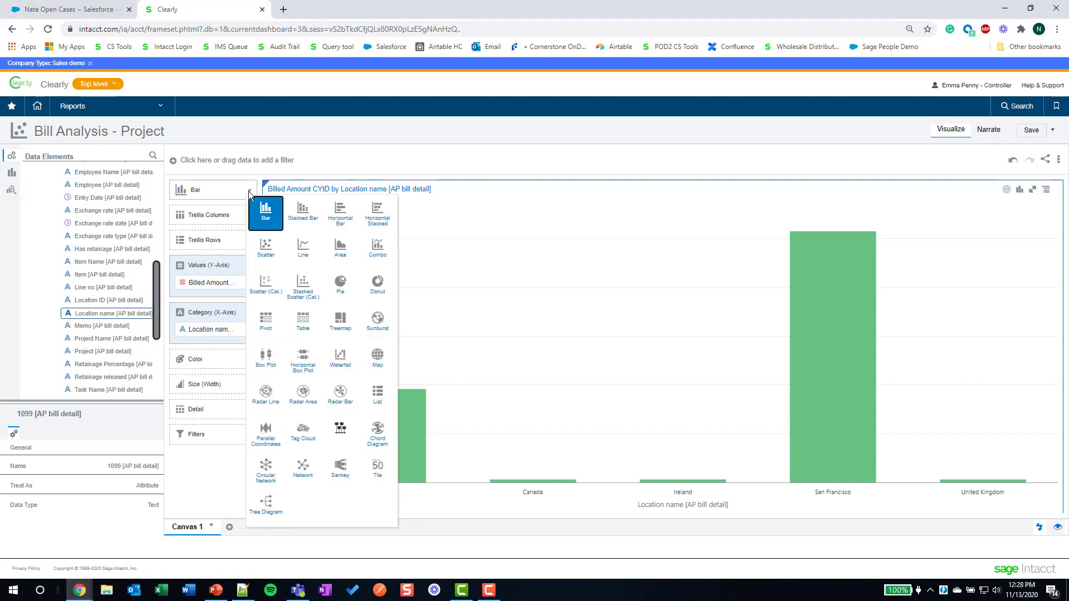
pyautogui.click(341, 221)
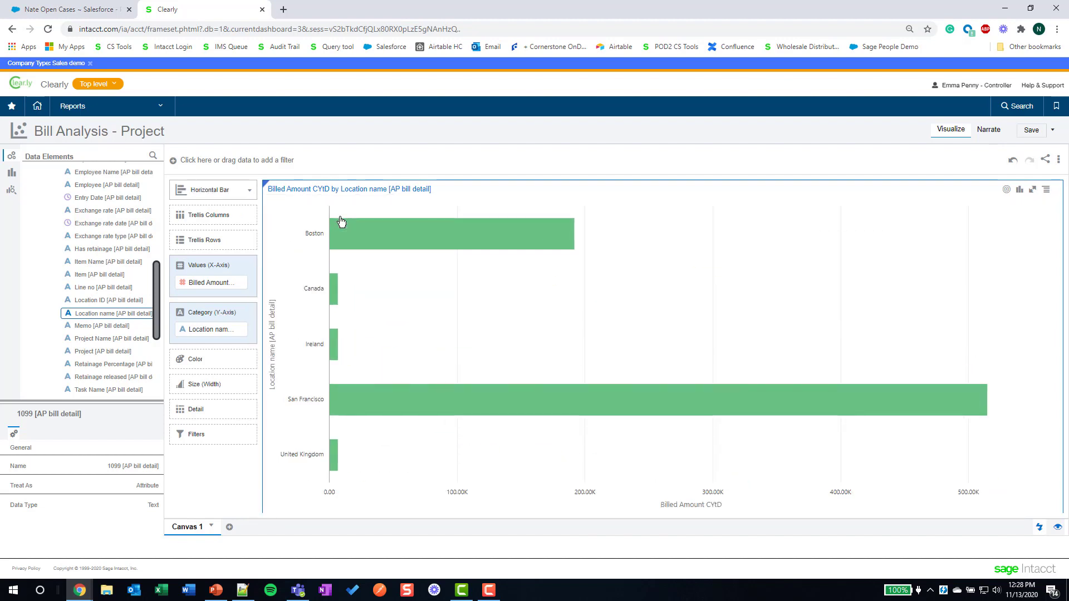
pyautogui.rightClick(630, 242)
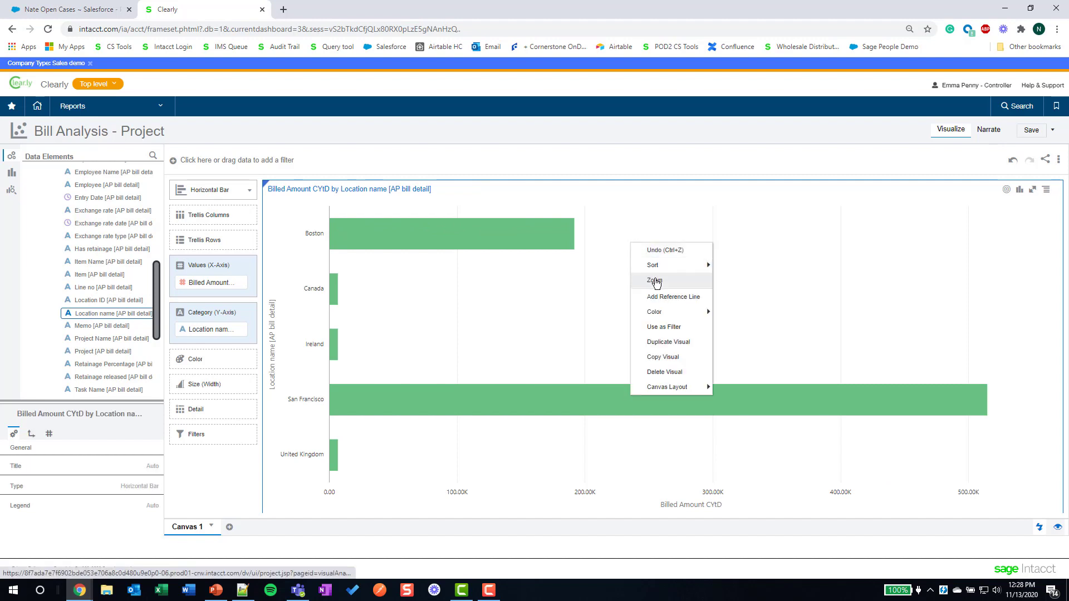
pyautogui.moveTo(658, 269)
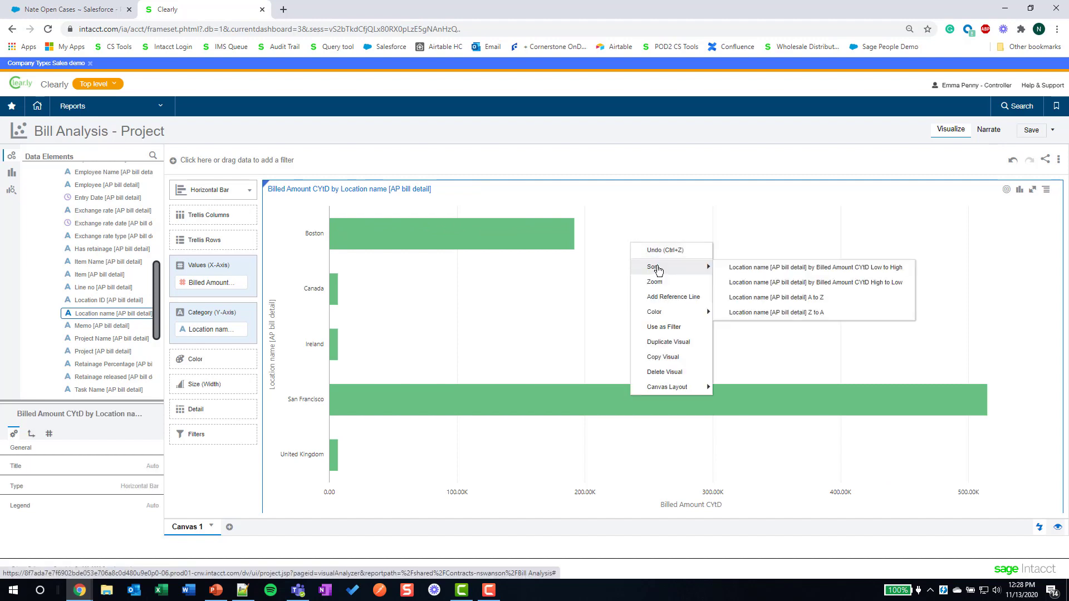
pyautogui.click(810, 284)
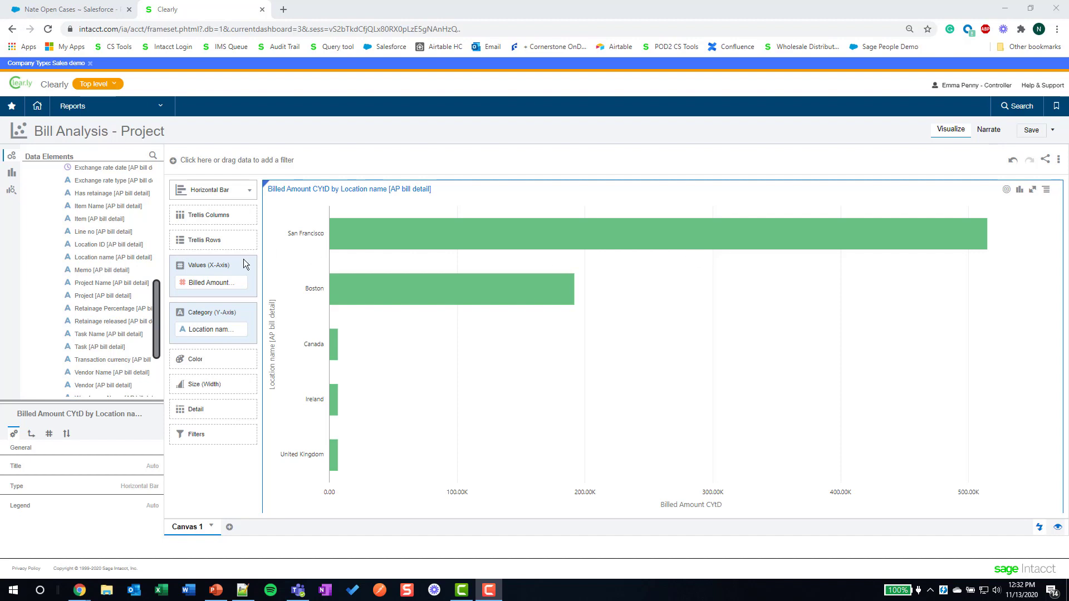
# Color the location bars by the Billed Amount CYtD vs PYtD calculation.
pyautogui.scroll(-2, 97, 277)
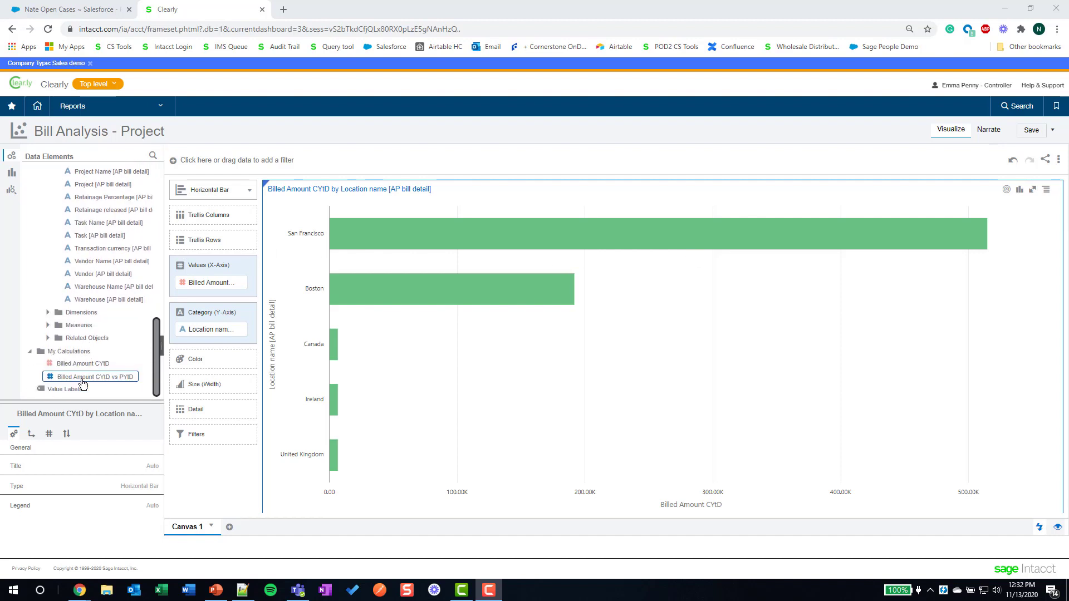
pyautogui.moveTo(83, 383); pyautogui.dragTo(193, 363)
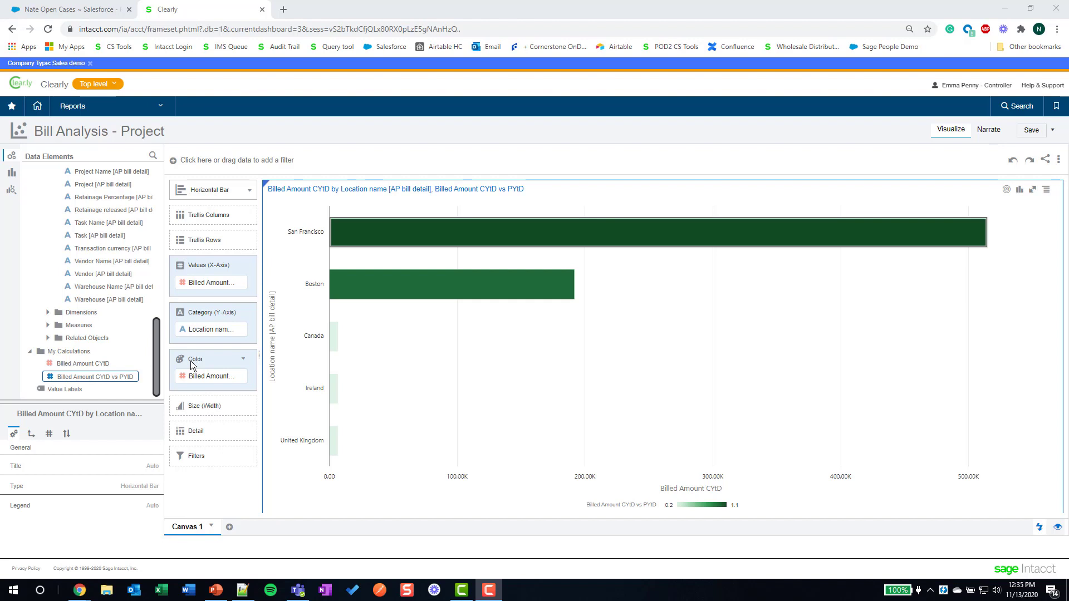
# Drill from the San Francisco bar to Department name [AP bill detail] and undo the drill.
pyautogui.rightClick(444, 238)
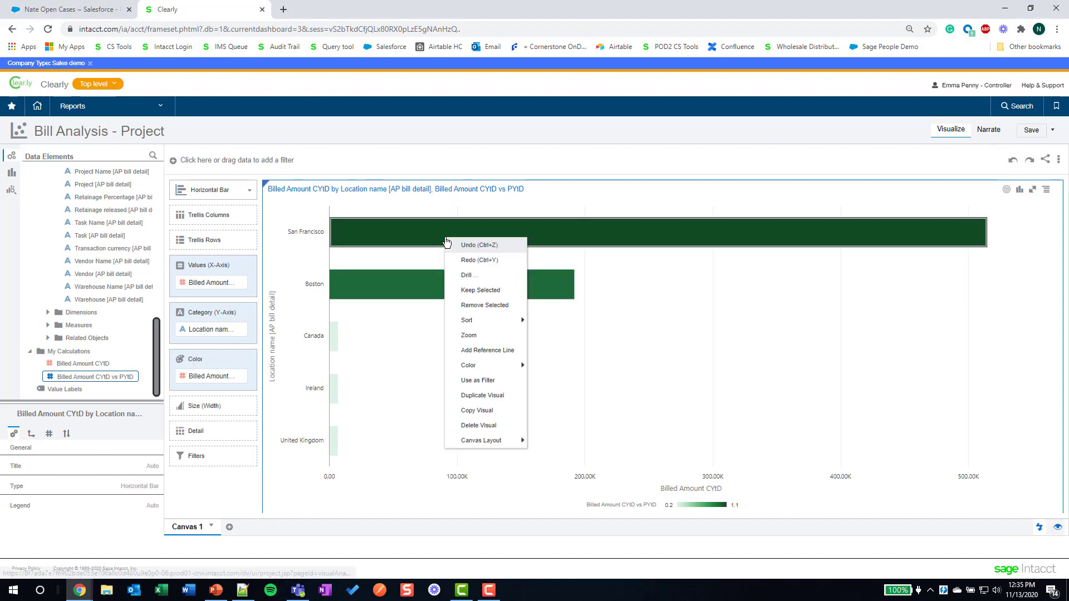
pyautogui.click(468, 276)
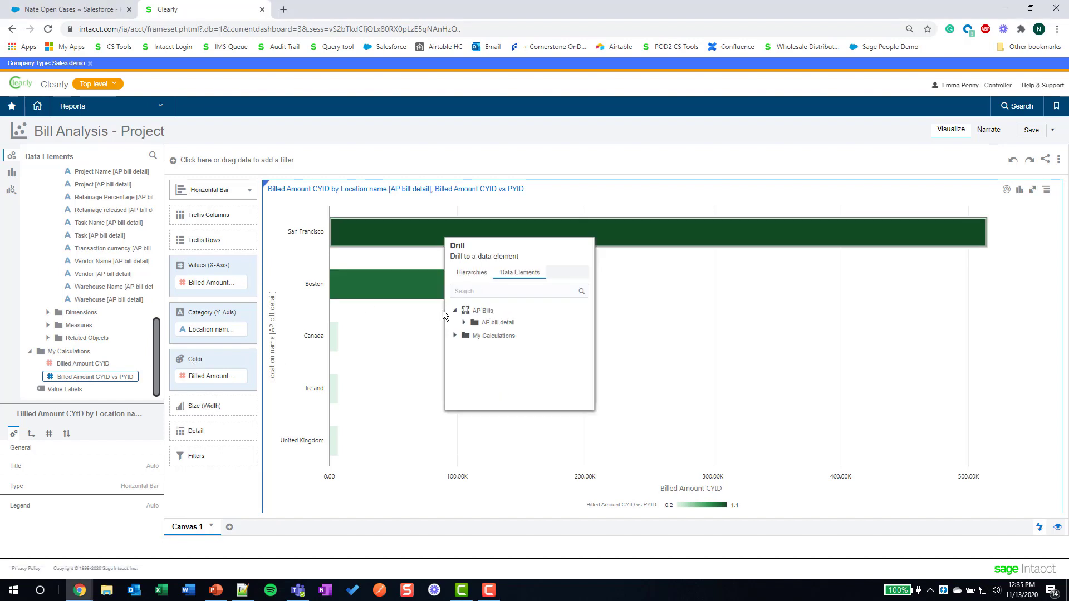
pyautogui.click(462, 322)
pyautogui.click(472, 334)
pyautogui.scroll(-5, 496, 367)
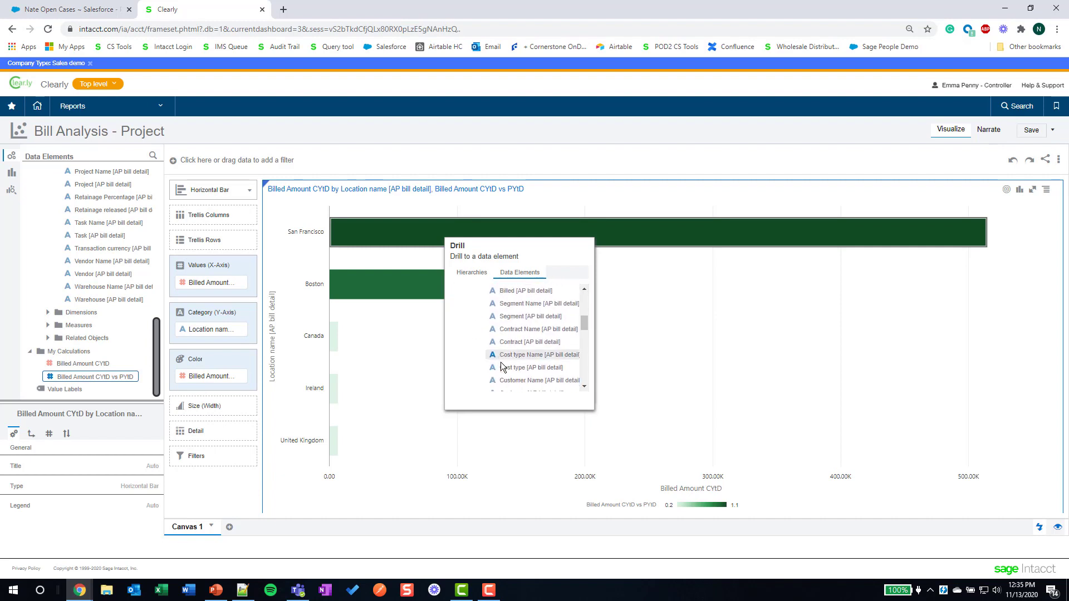
pyautogui.click(508, 368)
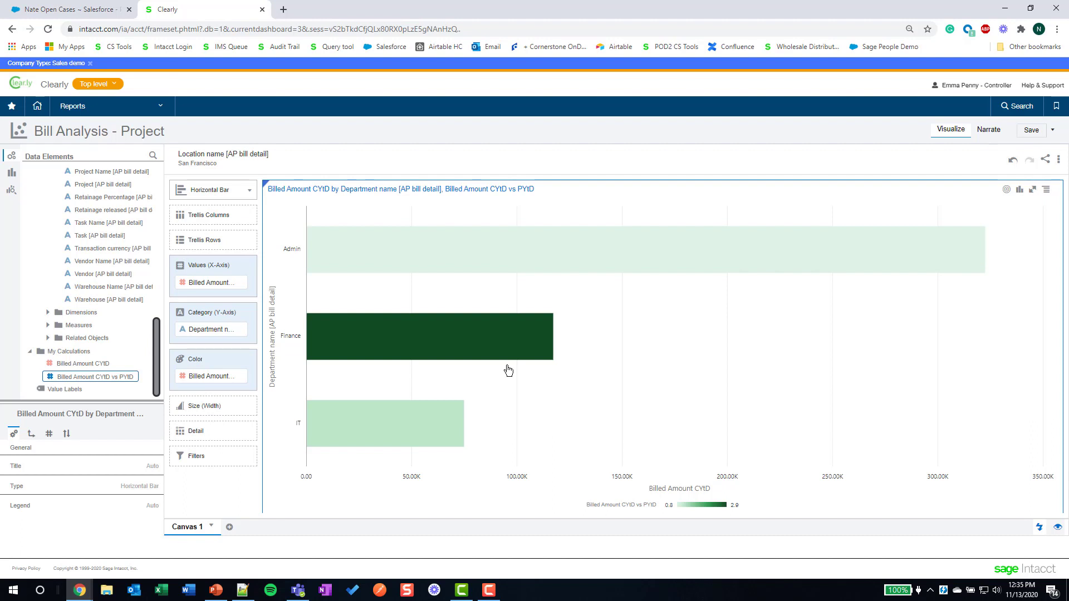
pyautogui.moveTo(517, 319)
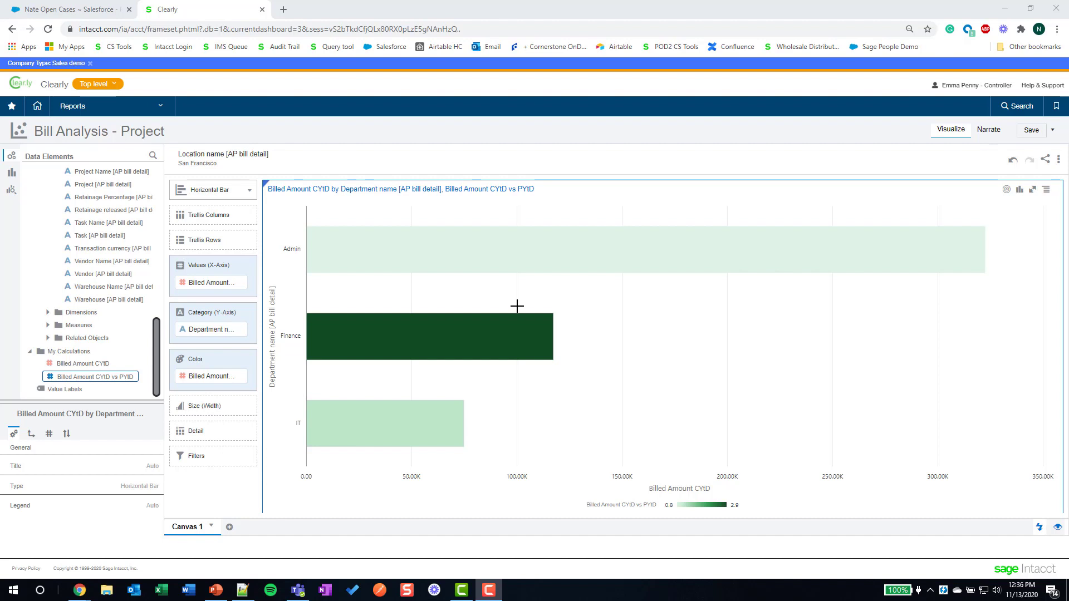
pyautogui.click(1010, 161)
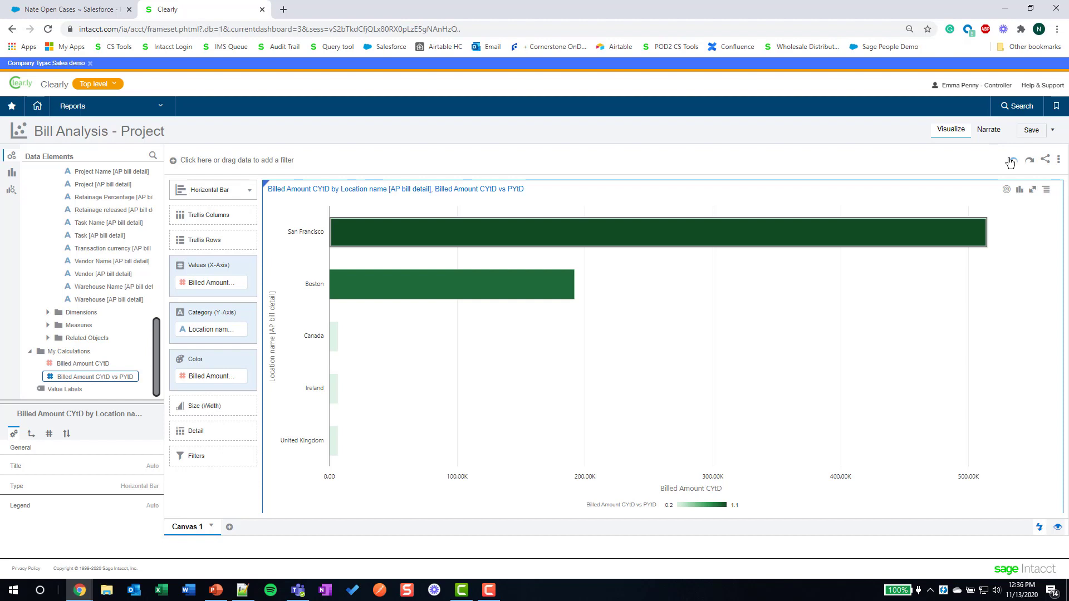
# Drill from the San Francisco bar to Vendor Name [AP bill detail] and undo the drill.
pyautogui.rightClick(488, 230)
pyautogui.click(509, 270)
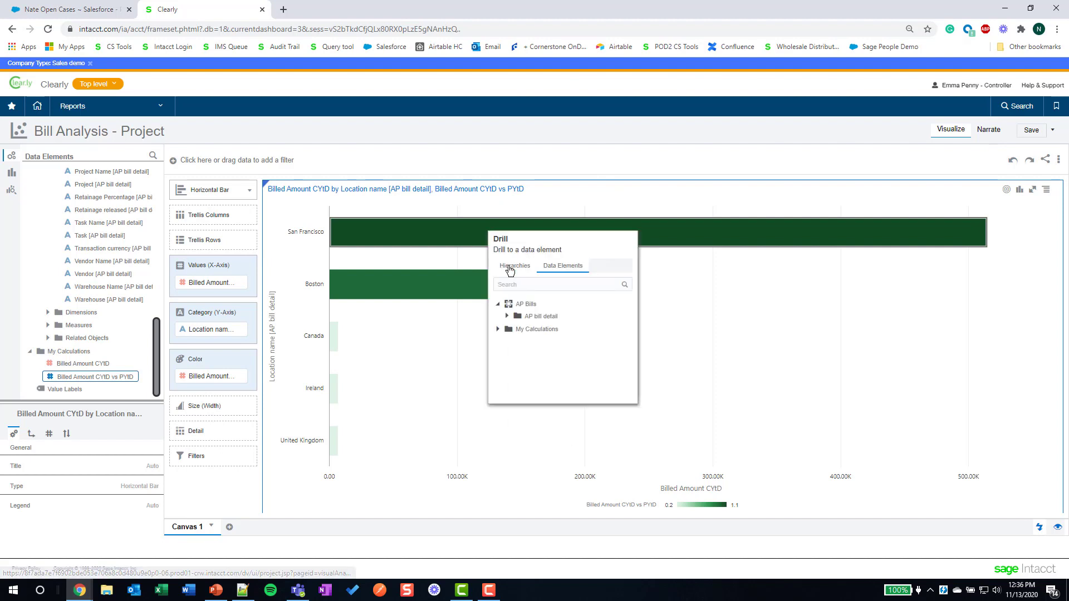
pyautogui.click(507, 316)
pyautogui.click(514, 328)
pyautogui.scroll(-5, 554, 337)
pyautogui.scroll(-5, 559, 334)
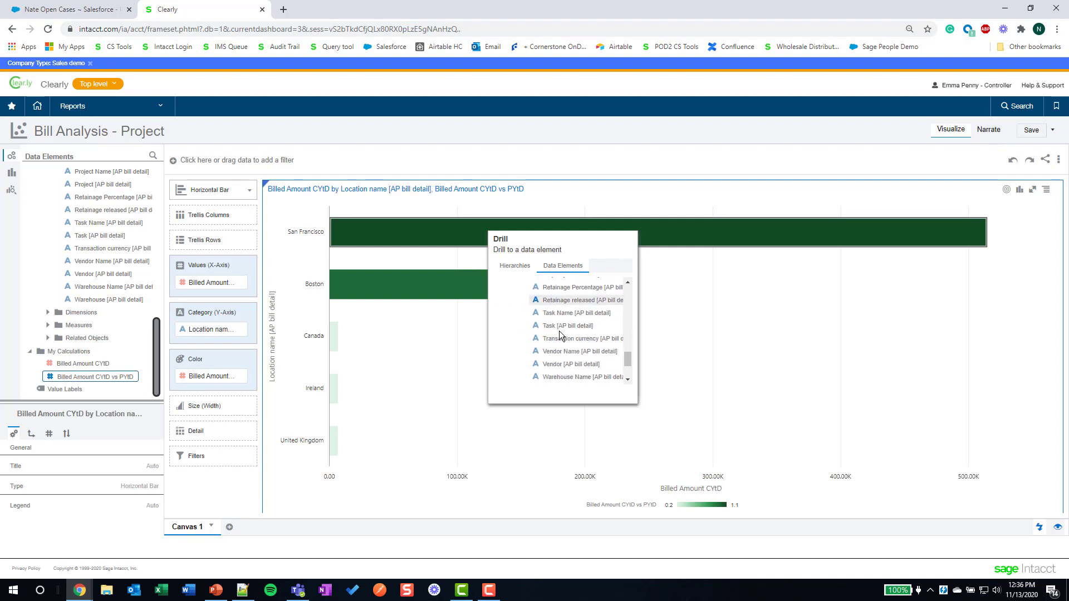
pyautogui.click(556, 352)
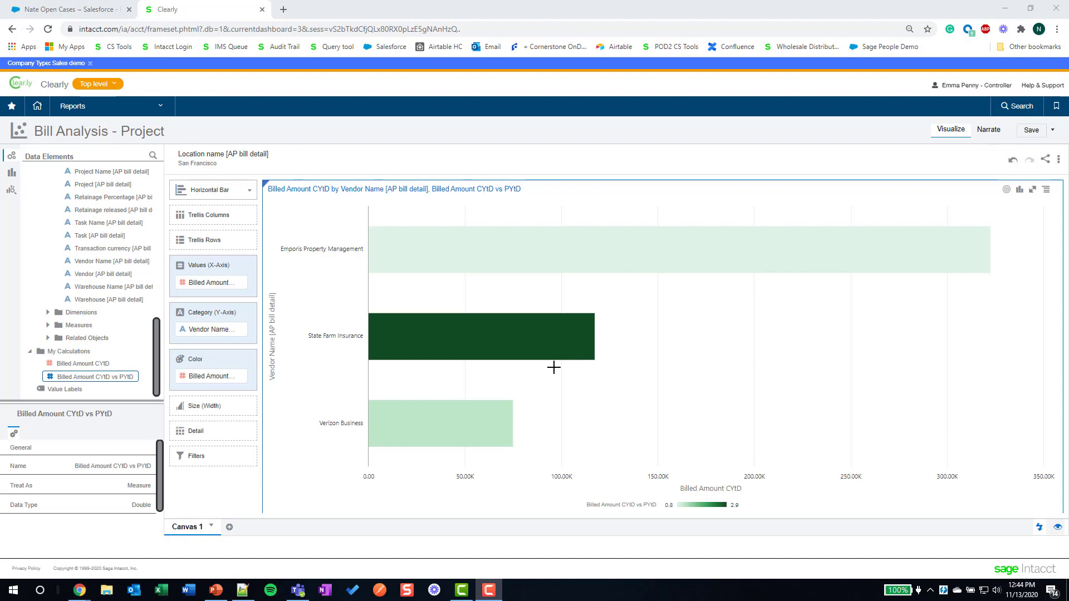
pyautogui.click(1011, 165)
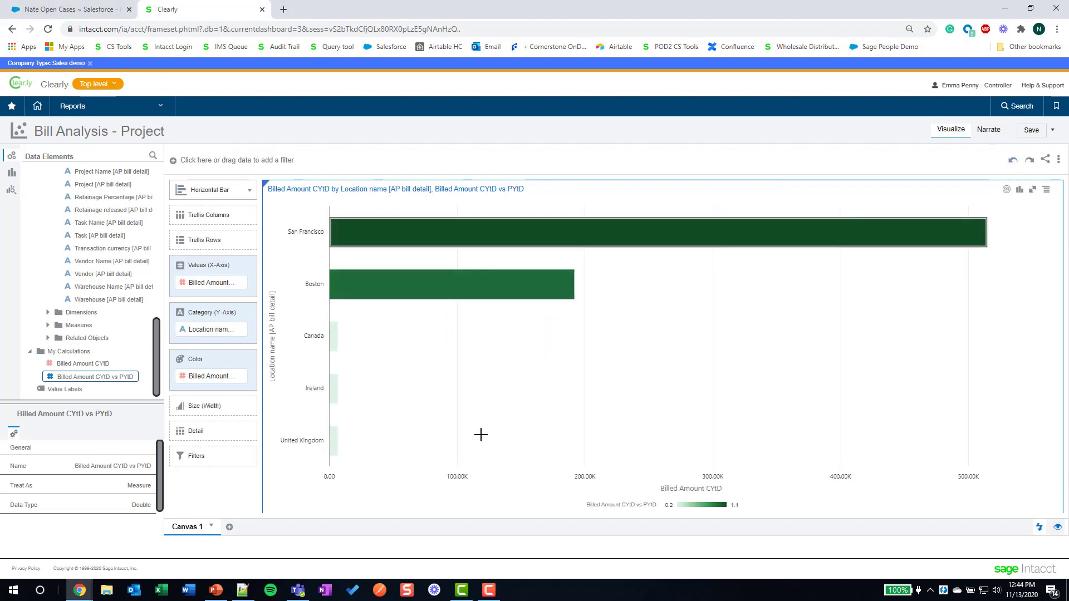
# Duplicate the location chart and replace the copy's category with Vendor Name [AP bill detail].
pyautogui.rightClick(528, 377)
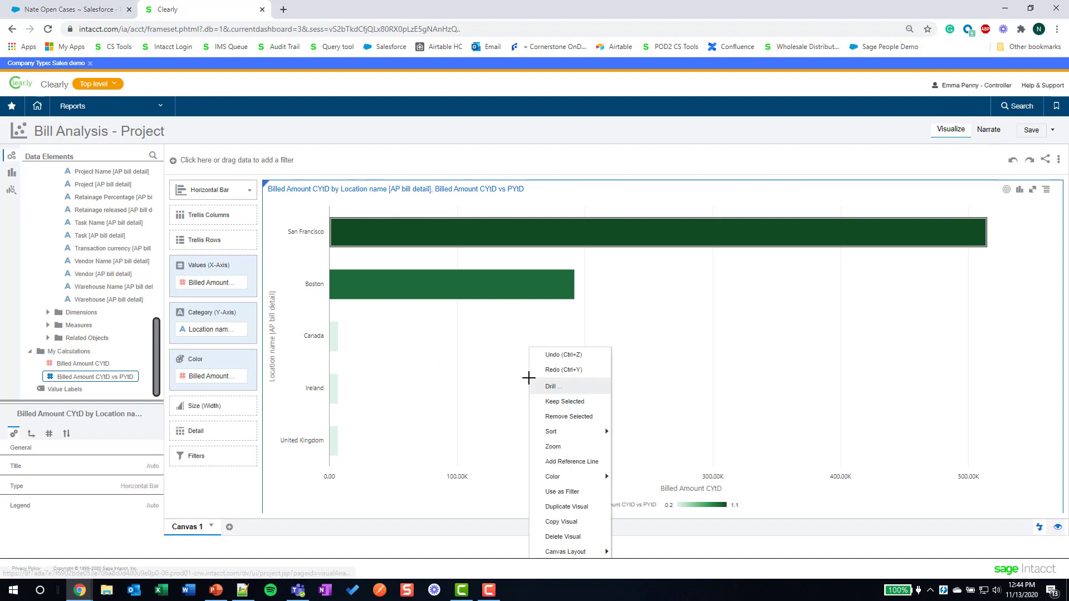
pyautogui.click(566, 507)
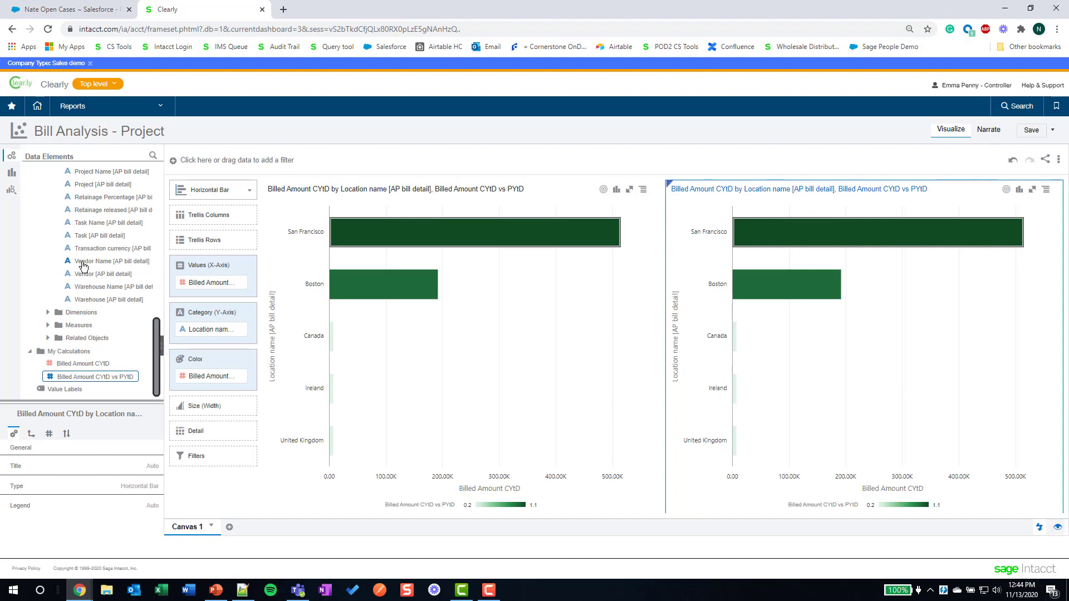
pyautogui.moveTo(86, 265); pyautogui.dragTo(195, 329)
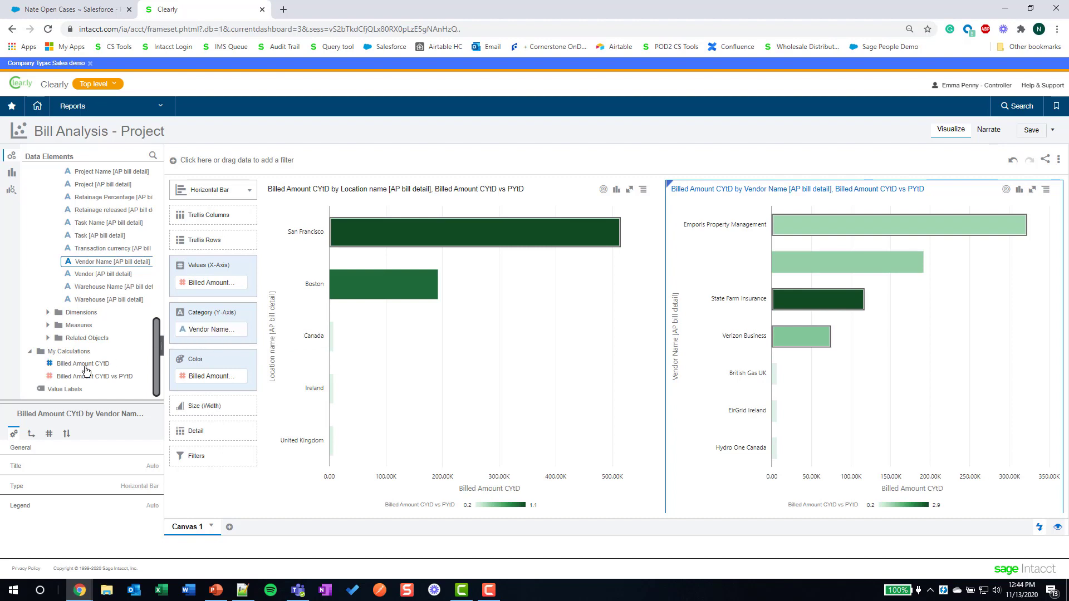
# Add a Billed Amount CYtD filter to the vendor chart and change its filter type to Top Bottom N.
pyautogui.moveTo(83, 369); pyautogui.dragTo(196, 460)
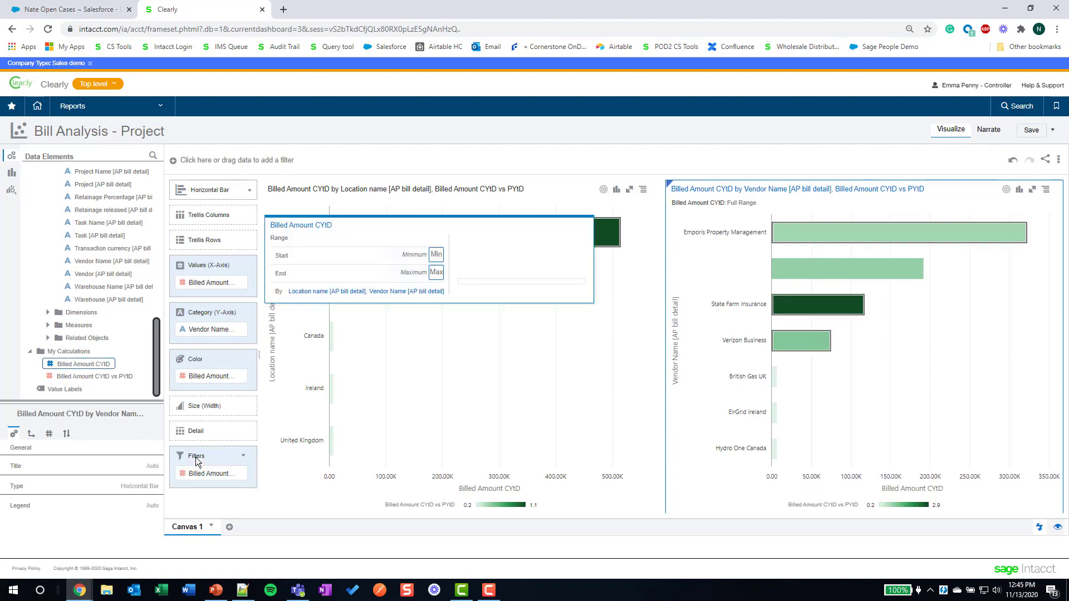
pyautogui.rightClick(196, 472)
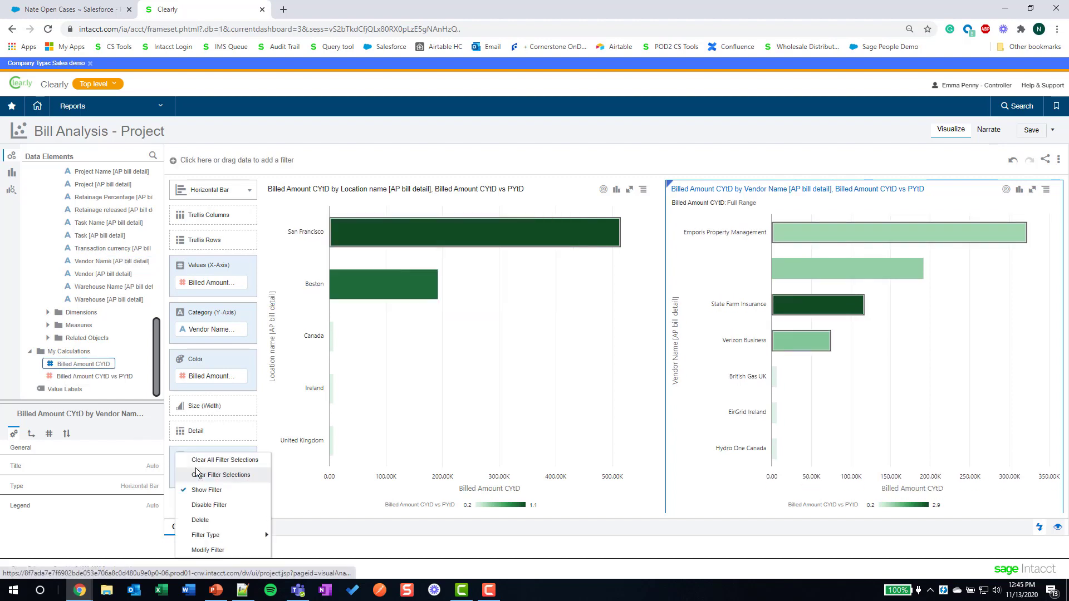
pyautogui.moveTo(214, 535)
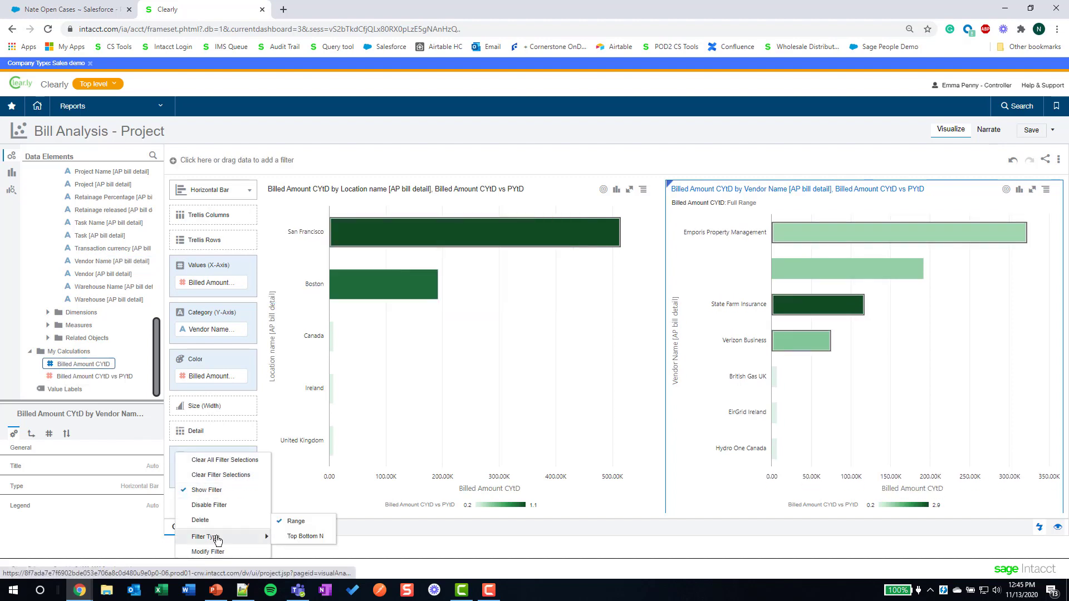
pyautogui.click(299, 537)
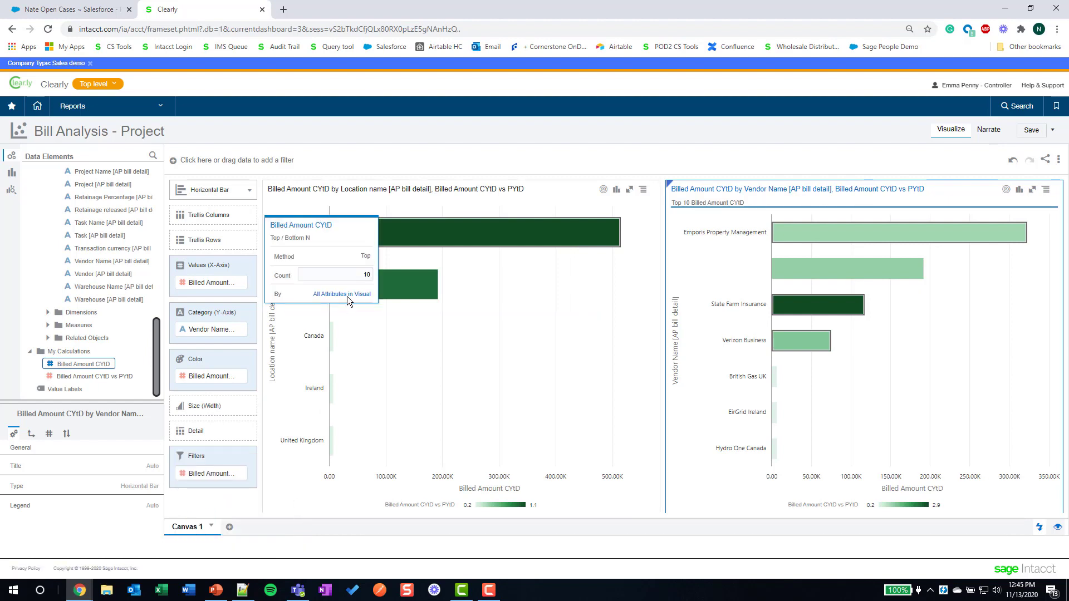
pyautogui.moveTo(354, 274); pyautogui.dragTo(376, 278)
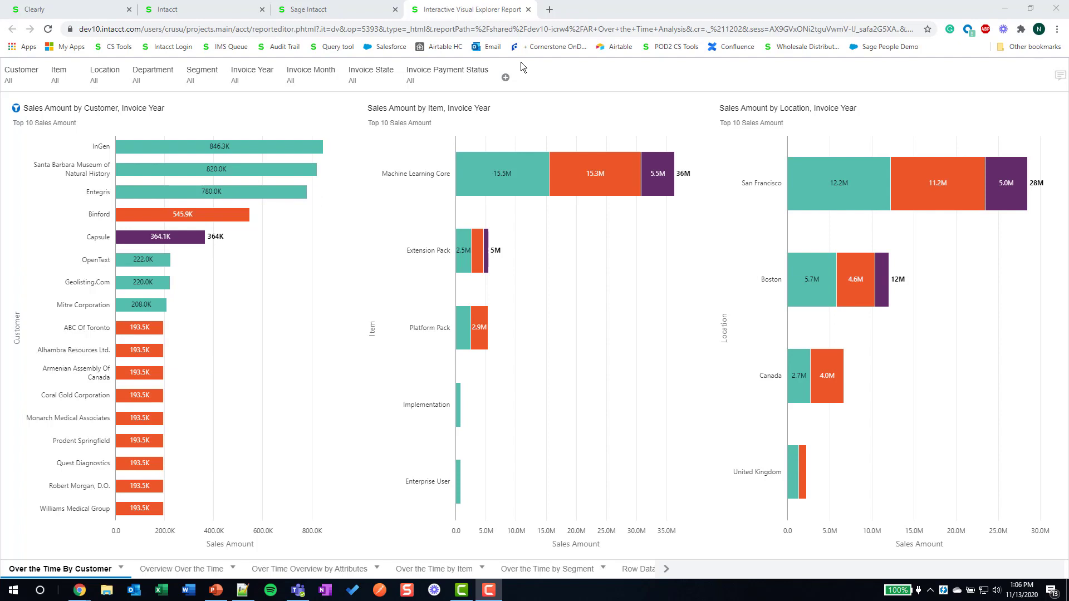
# In the AR Over the Time Analysis report, filter the item and location charts by InGen and by Capsule, and clear the selection.
pyautogui.click(252, 151)
pyautogui.click(252, 152)
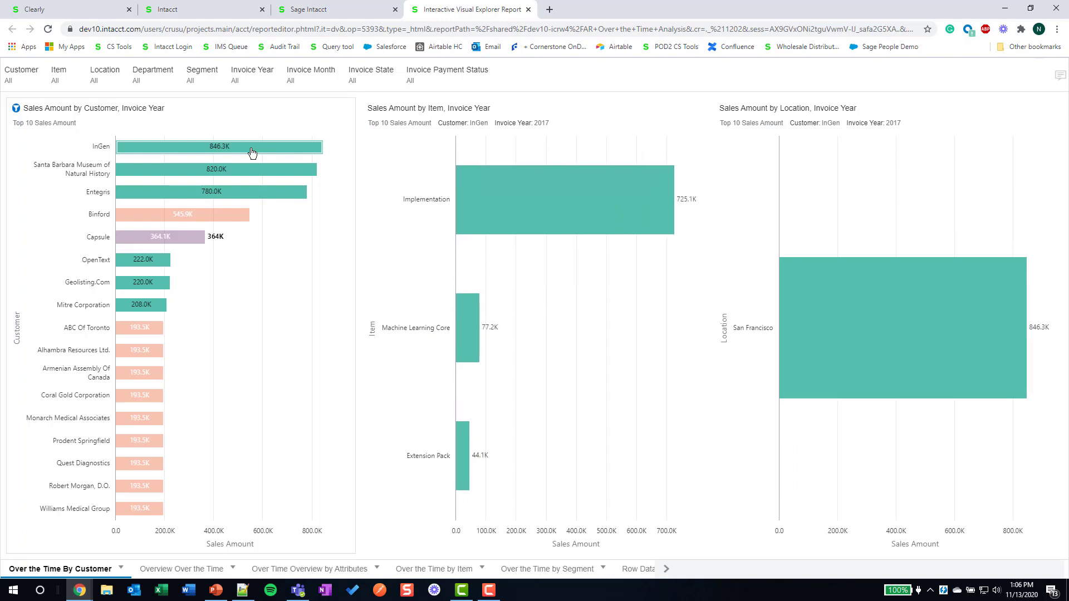
pyautogui.click(162, 244)
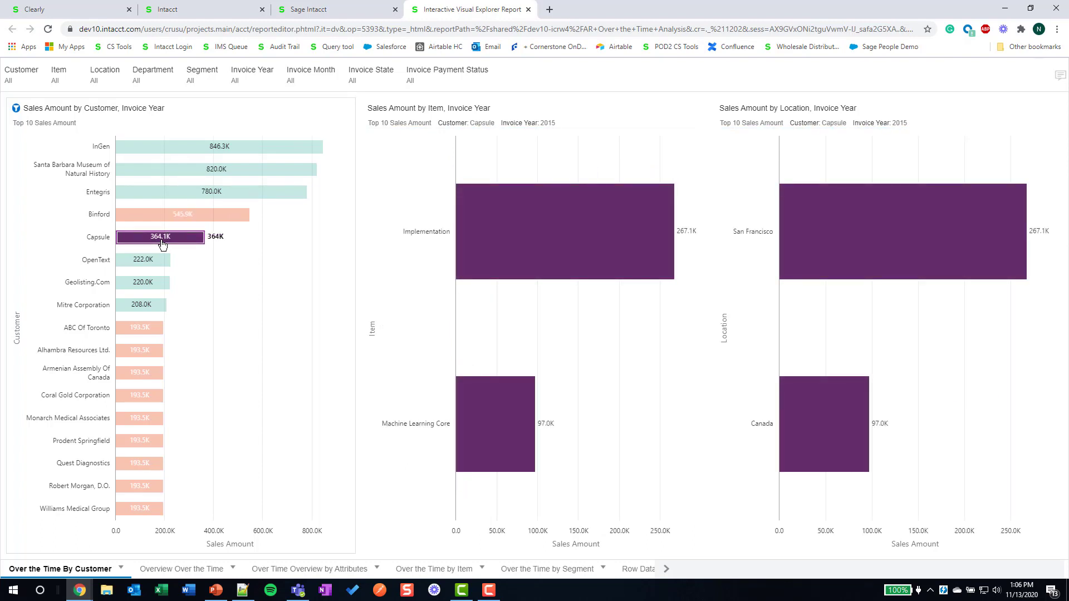
pyautogui.click(43, 232)
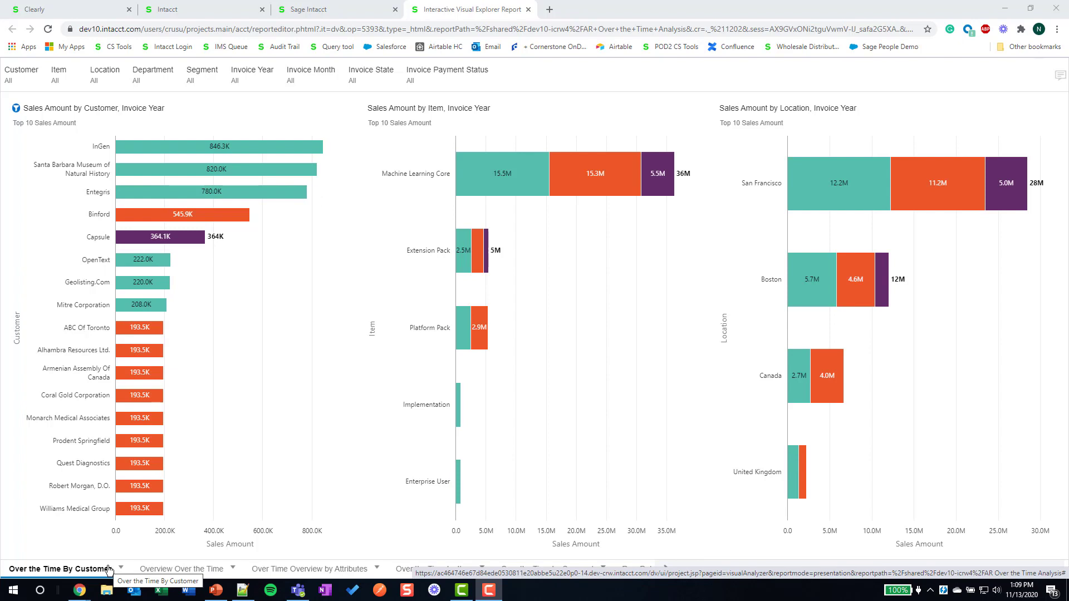
# Open the Overview Over the Time canvas of the report.
pyautogui.click(178, 570)
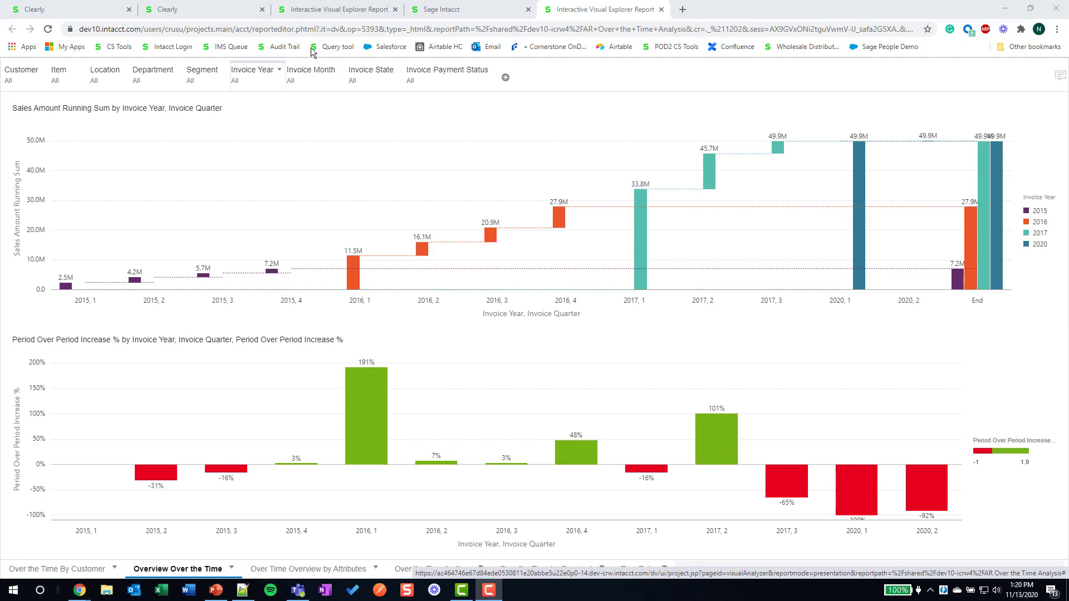
# Switch to the Global View map report and inspect the base amounts behind the Boston and USA location bubbles.
pyautogui.click(359, 9)
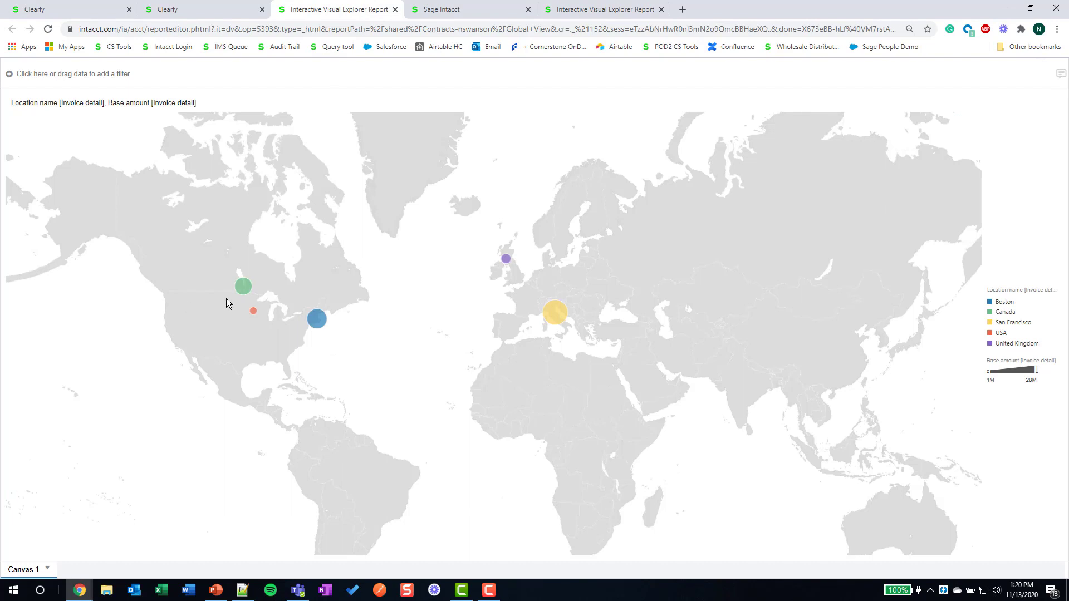
pyautogui.moveTo(323, 321)
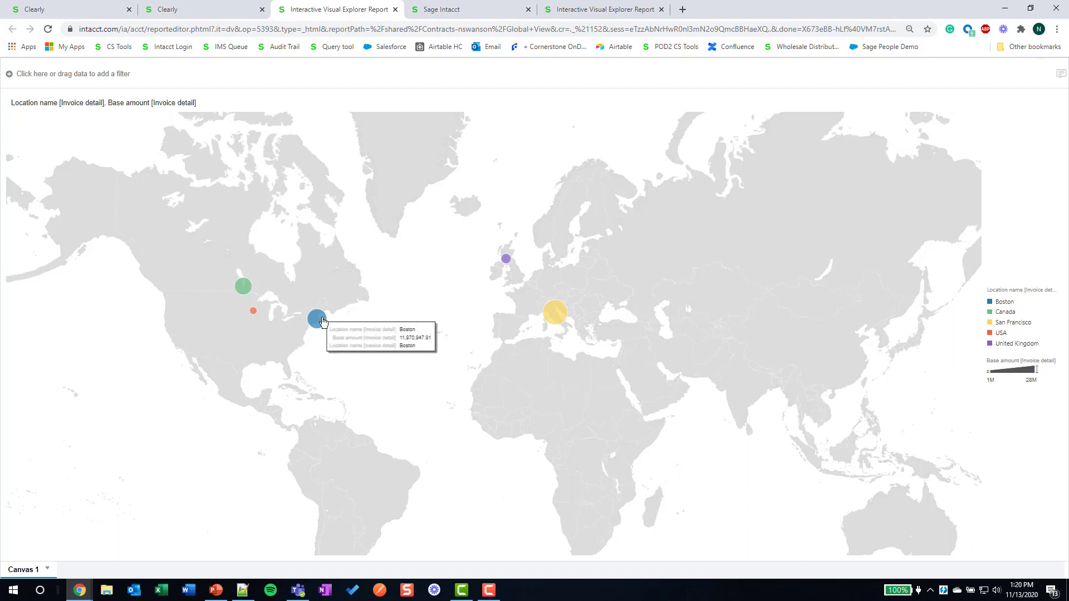
pyautogui.moveTo(255, 317)
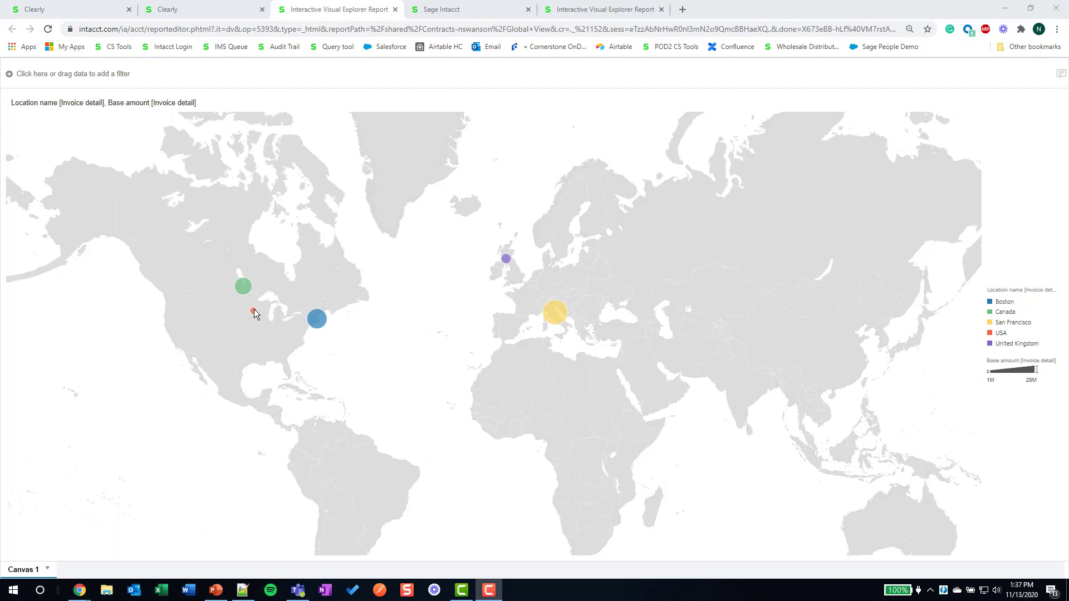
# Review the AP and GL Shared Library boards on the IVE Dashboard and open the AP board's second canvas.
pyautogui.click(195, 9)
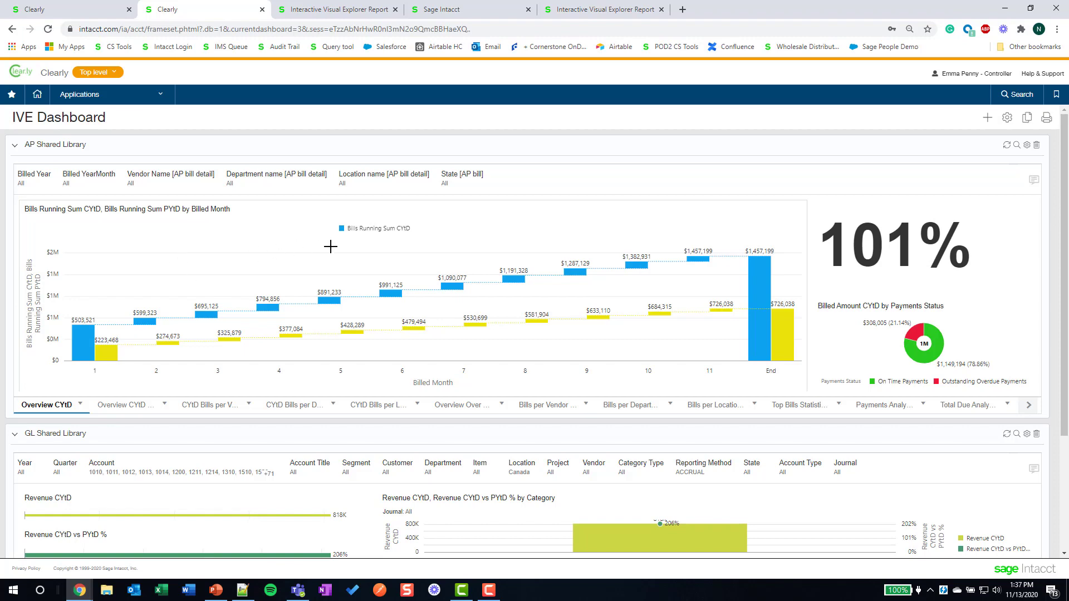
pyautogui.scroll(-3, 330, 246)
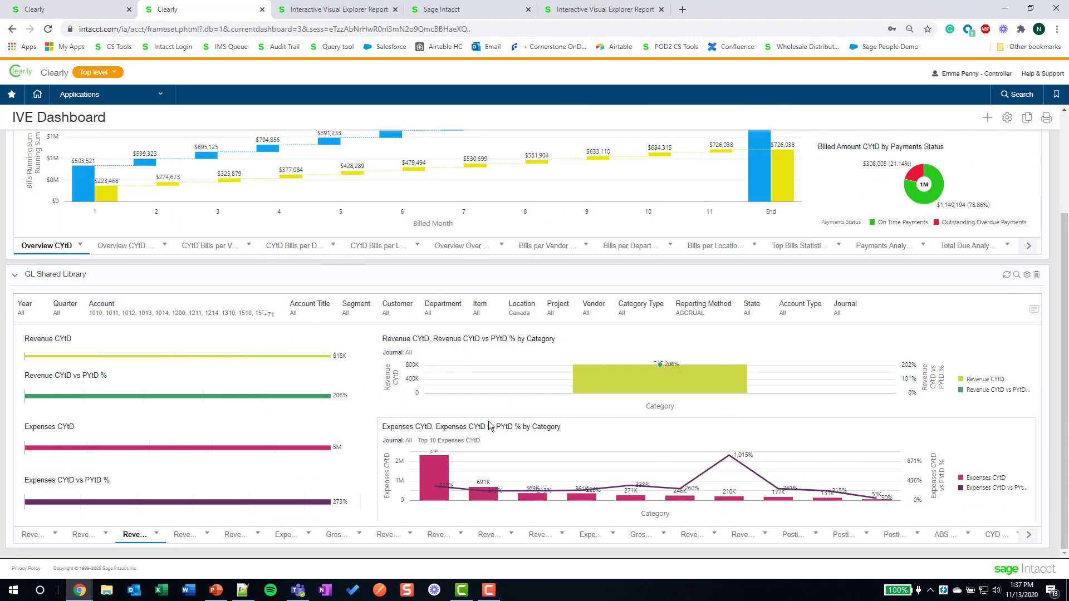
pyautogui.scroll(3, 490, 426)
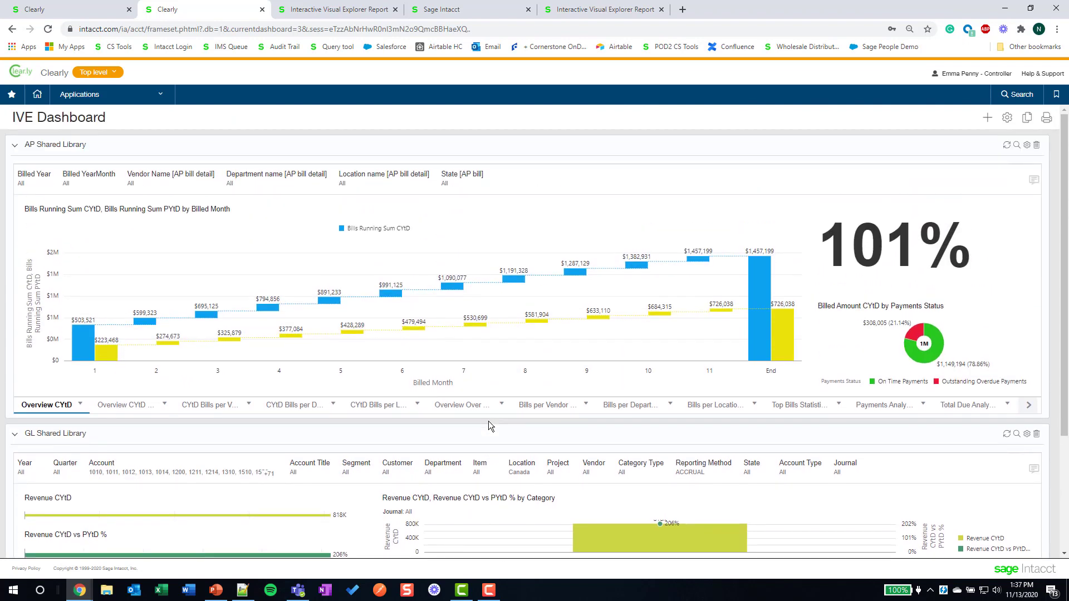
pyautogui.click(125, 405)
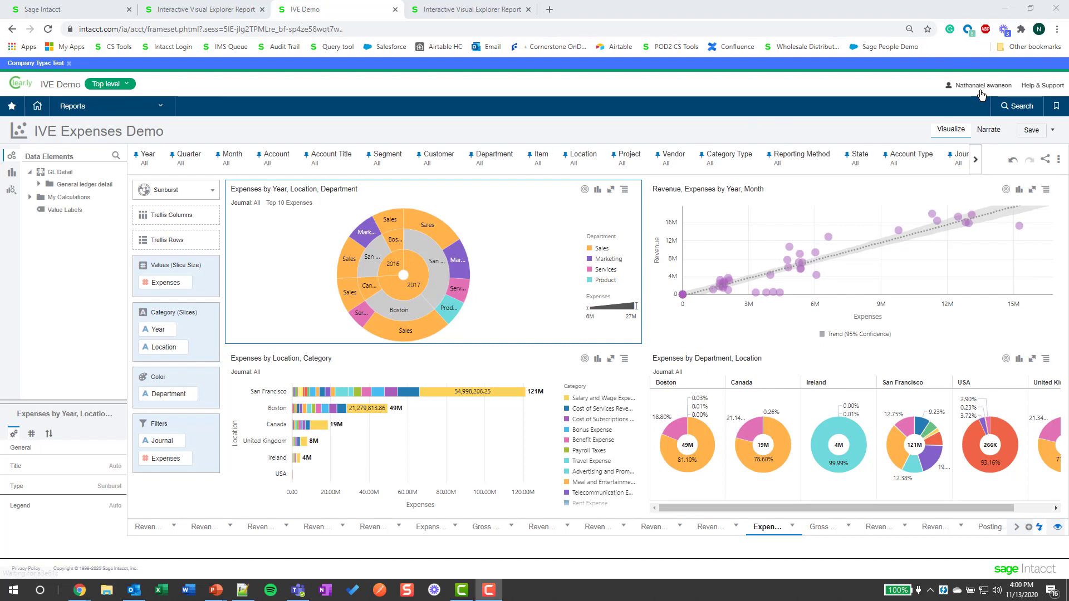
# Enter Narrate mode in IVE Expenses Demo and add the Revenue - Expenses CYtD vs PYtD canvas as the last story page.
pyautogui.click(980, 134)
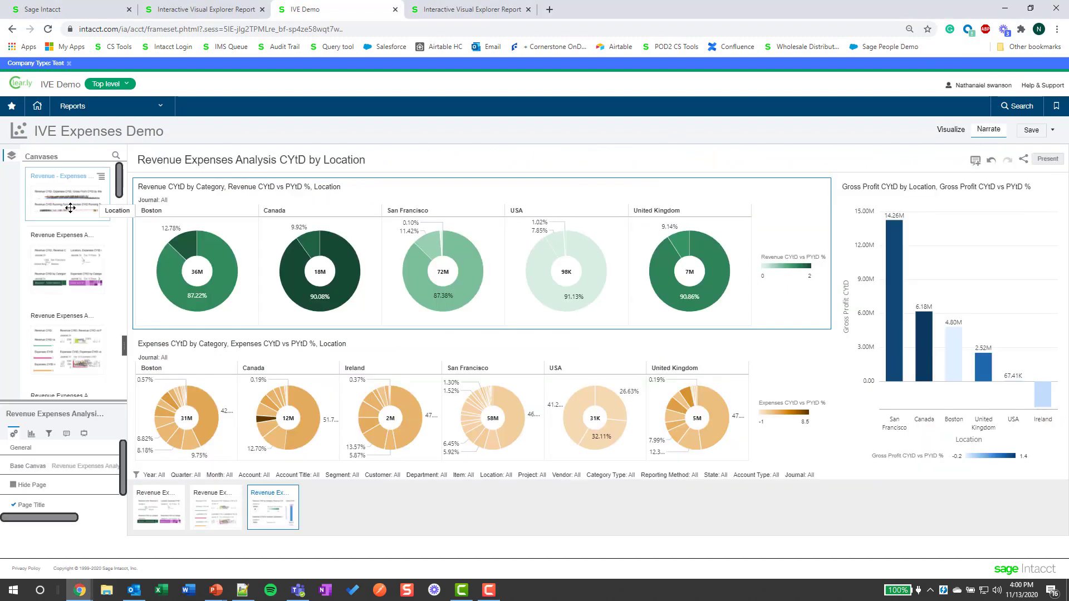
pyautogui.moveTo(70, 207); pyautogui.dragTo(343, 496)
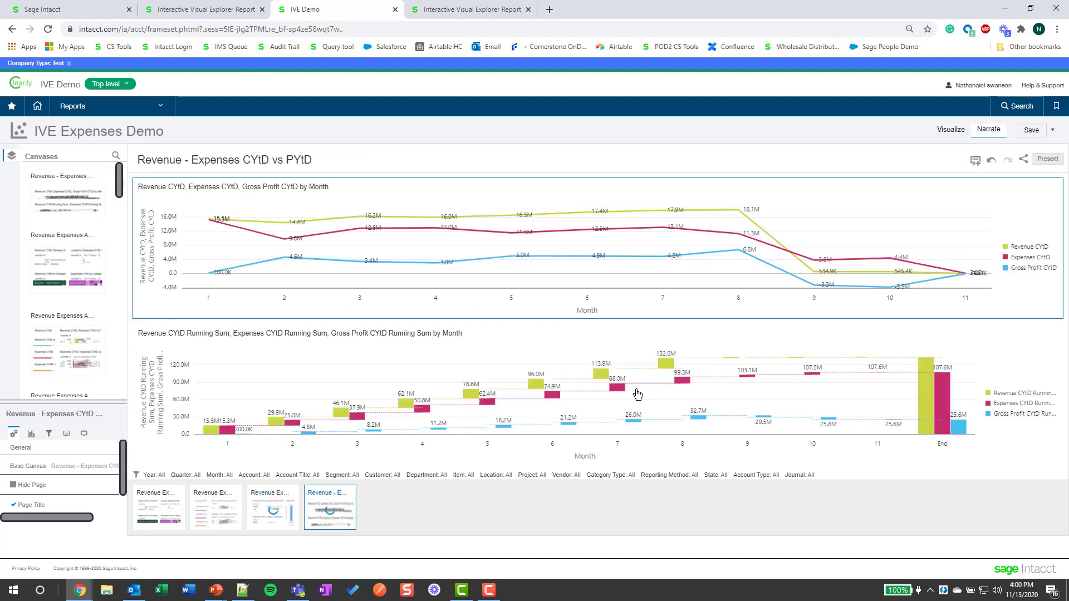
# Add the note "Decrease in Revenue" to the page and place it above months 9 and 10 on the line chart.
pyautogui.click(975, 162)
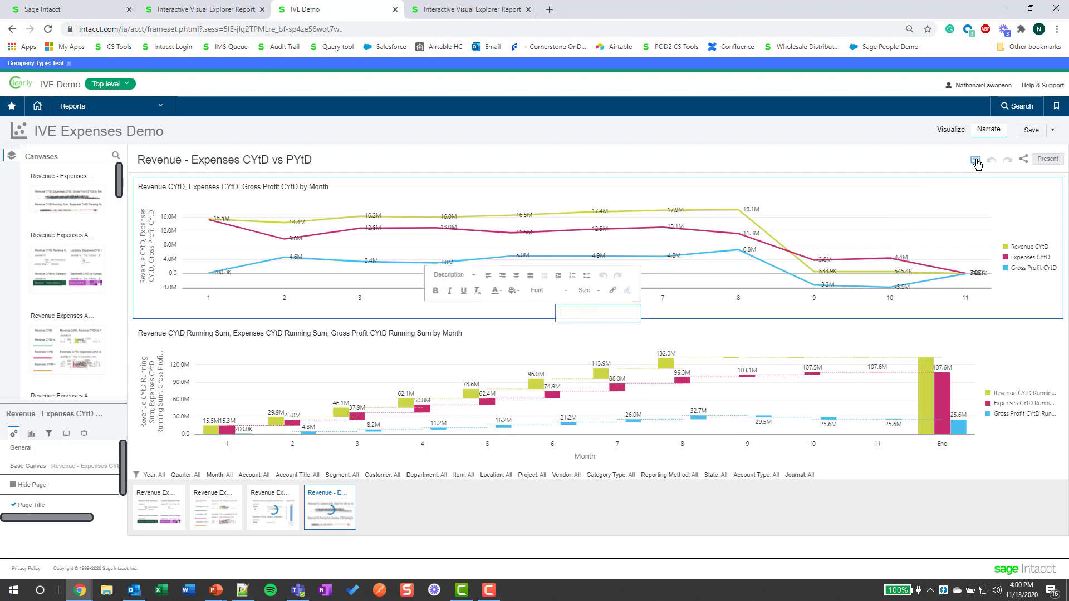
pyautogui.write('Decrease in R')
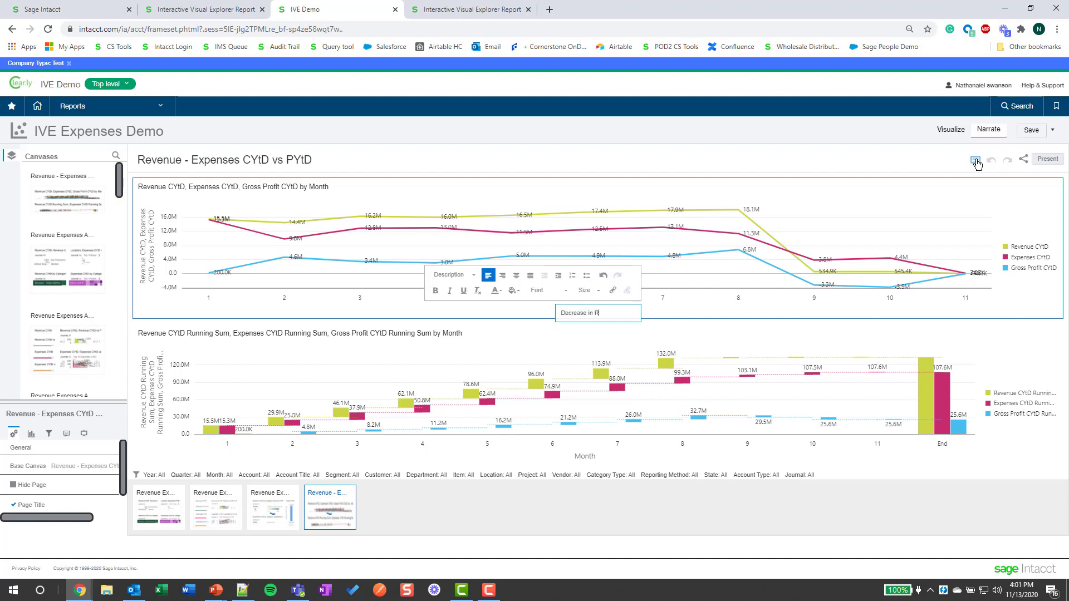
pyautogui.write('evenue')
pyautogui.moveTo(638, 314)
pyautogui.mouseDown()
pyautogui.moveTo(784, 241)
pyautogui.moveTo(850, 222)
pyautogui.moveTo(857, 238)
pyautogui.moveTo(890, 239)
pyautogui.mouseUp()
pyautogui.click(889, 239)
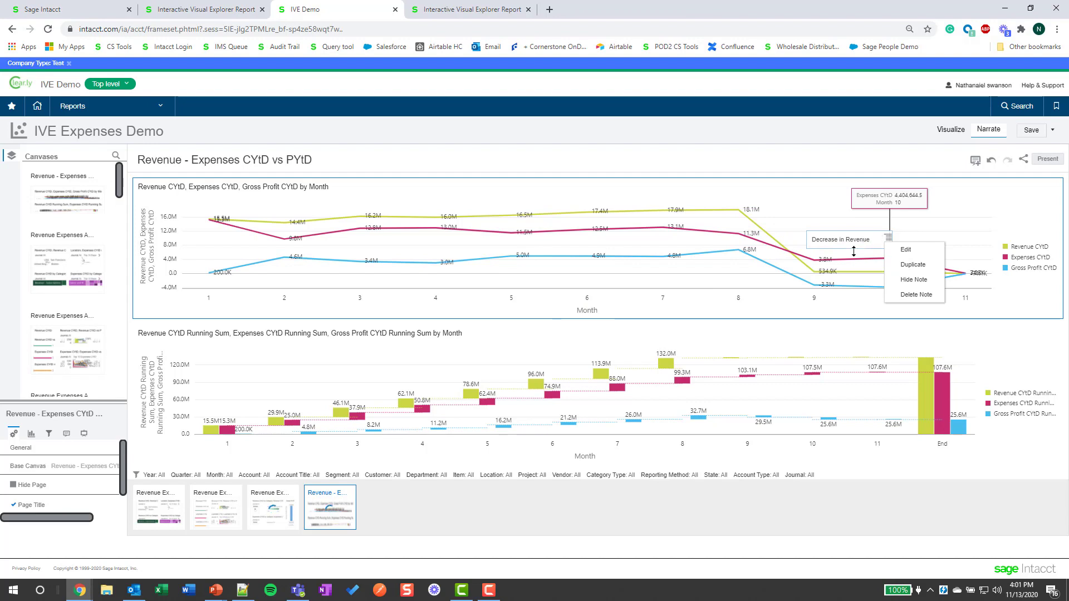
# Present the story, inspect the month 9 expenses, and go back through the third and second story pages.
pyautogui.click(1048, 158)
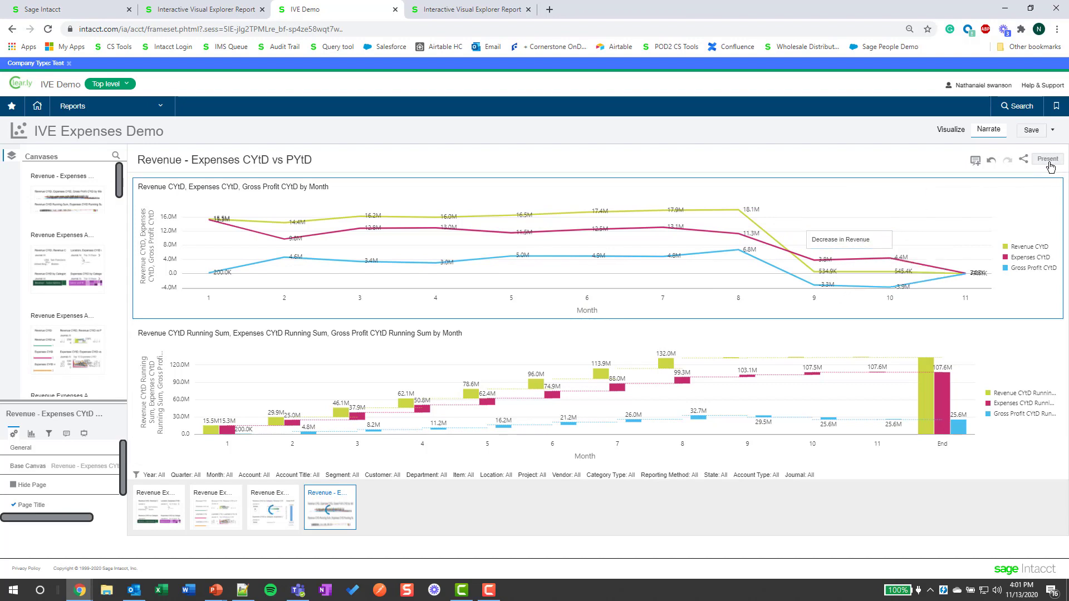
pyautogui.moveTo(812, 256)
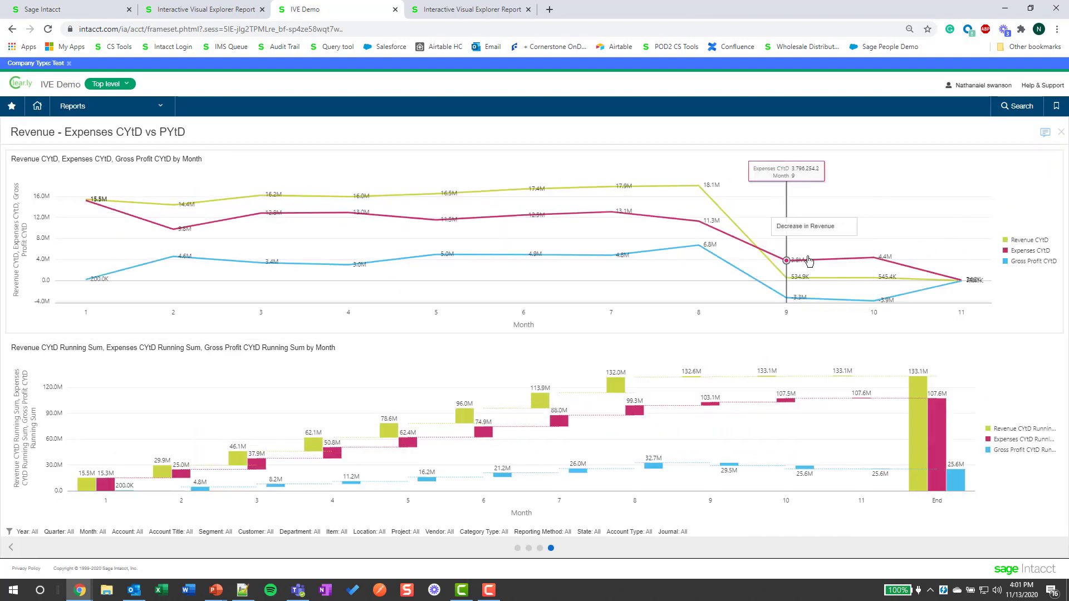
pyautogui.click(539, 548)
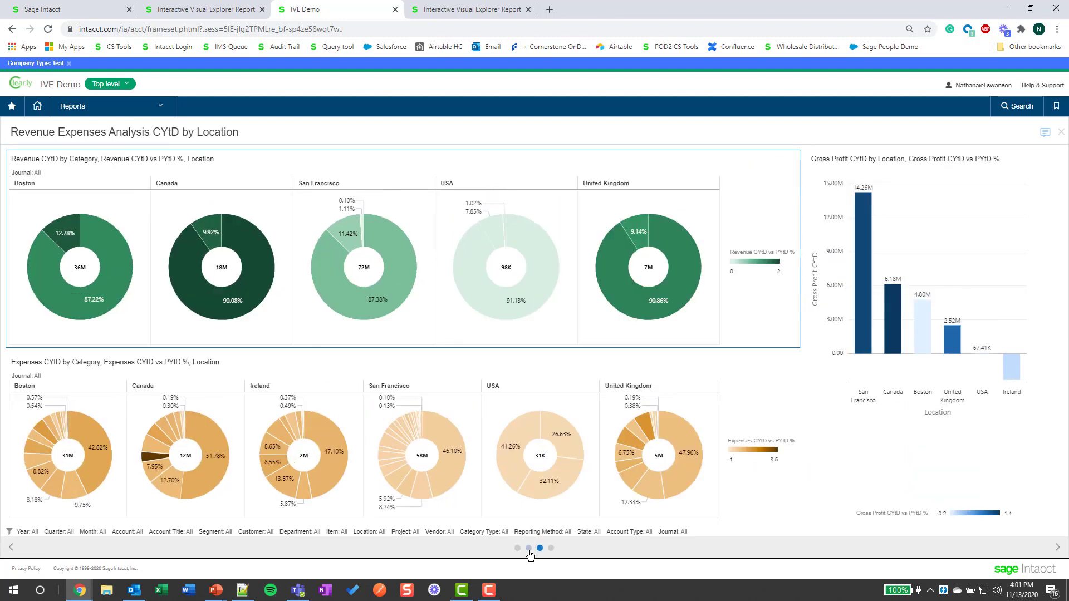
pyautogui.click(528, 549)
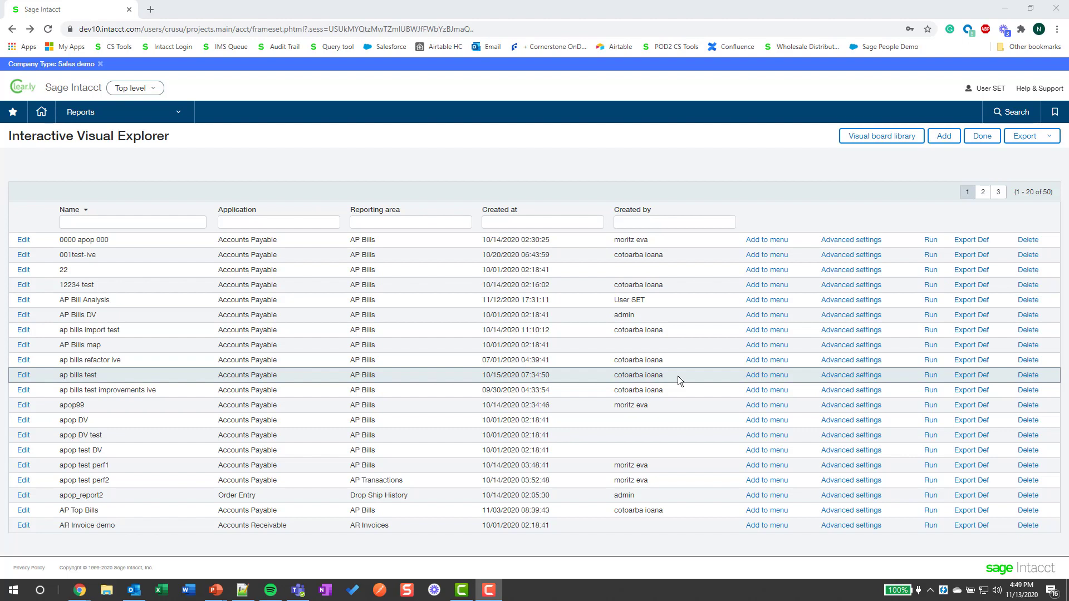
# Open the visual board library from the Interactive Visual Explorer report list.
pyautogui.click(888, 135)
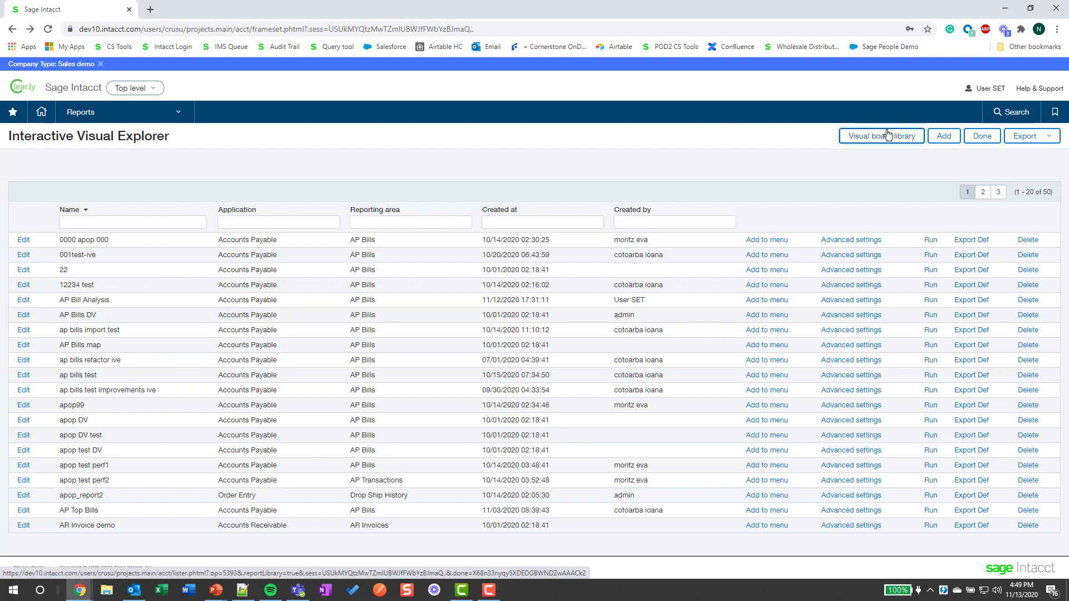